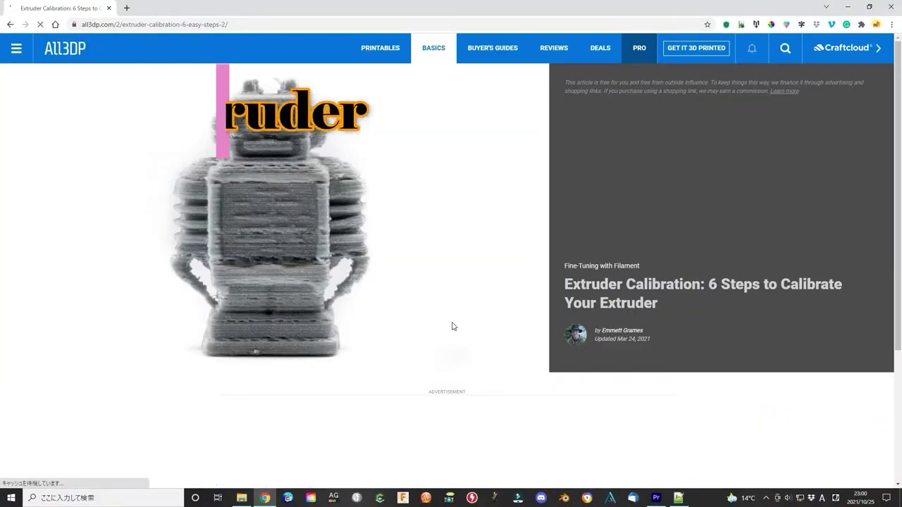
Read through the All3DP and 3DPrintBeginner guides on calibrating the extruder
scroll(451, 326, down, 15)
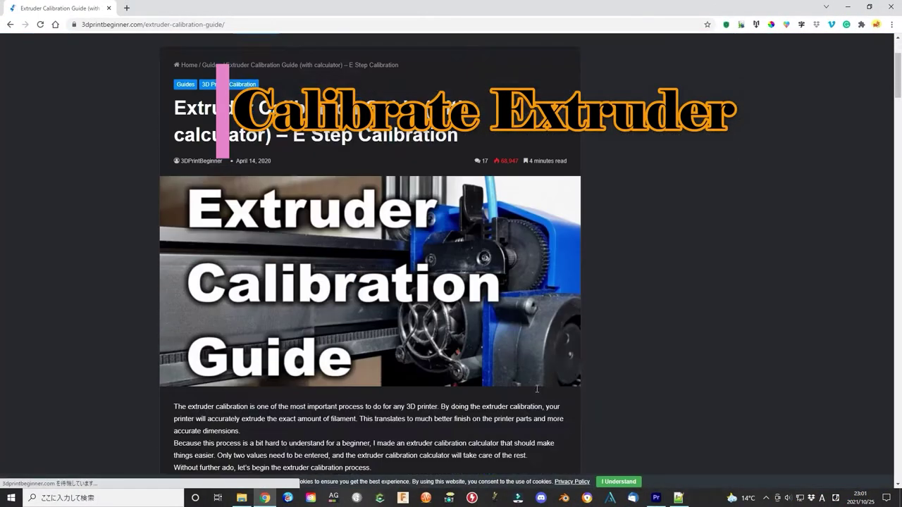
scroll(487, 373, down, 15)
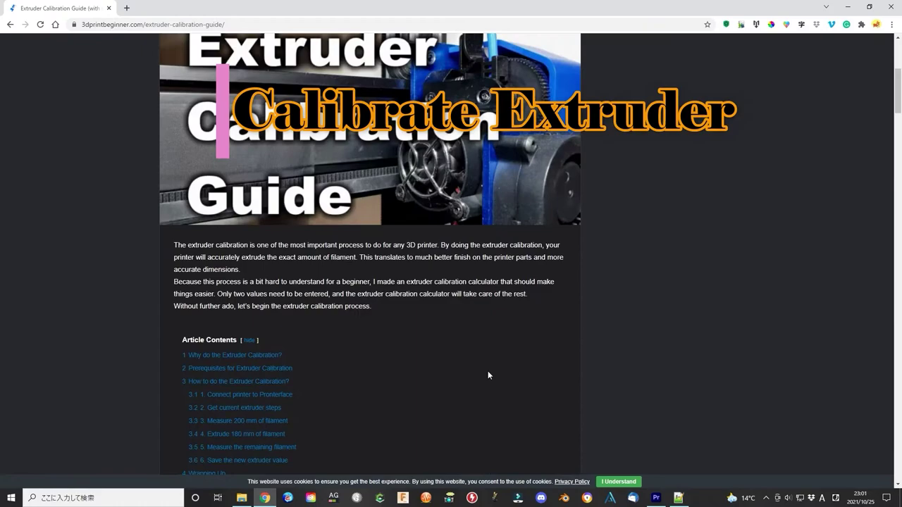
scroll(473, 335, down, 15)
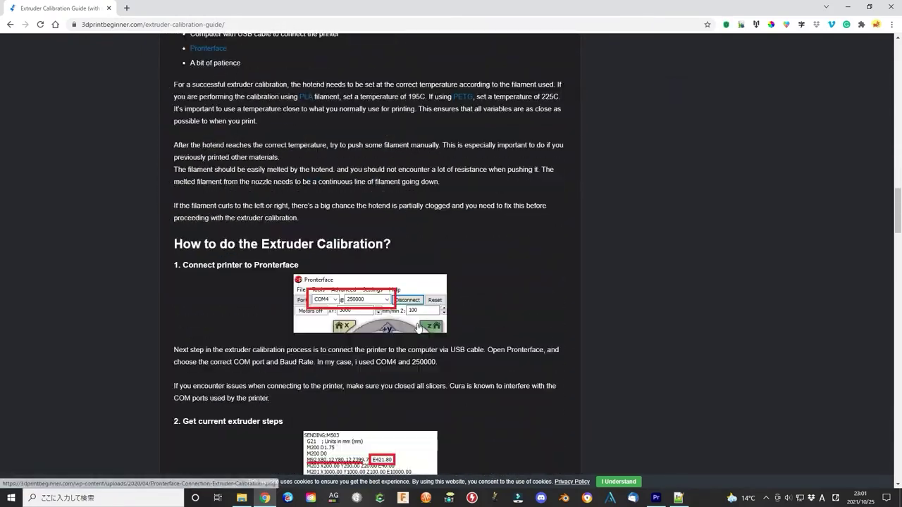
scroll(487, 285, down, 10)
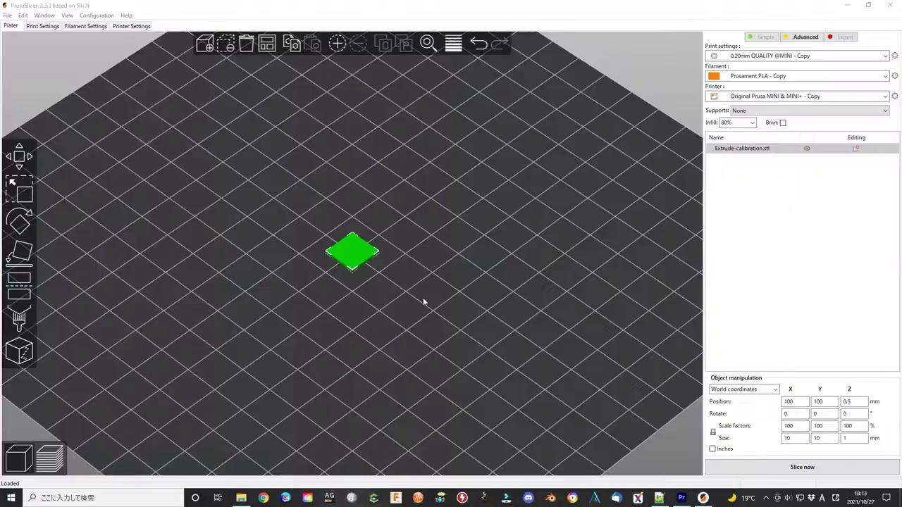
In PrusaSlicer, slice Extrude-calibration.stl and export it as Extrude-calibration_0.2mm_PLA_MINI_2m.gcode
click(826, 470)
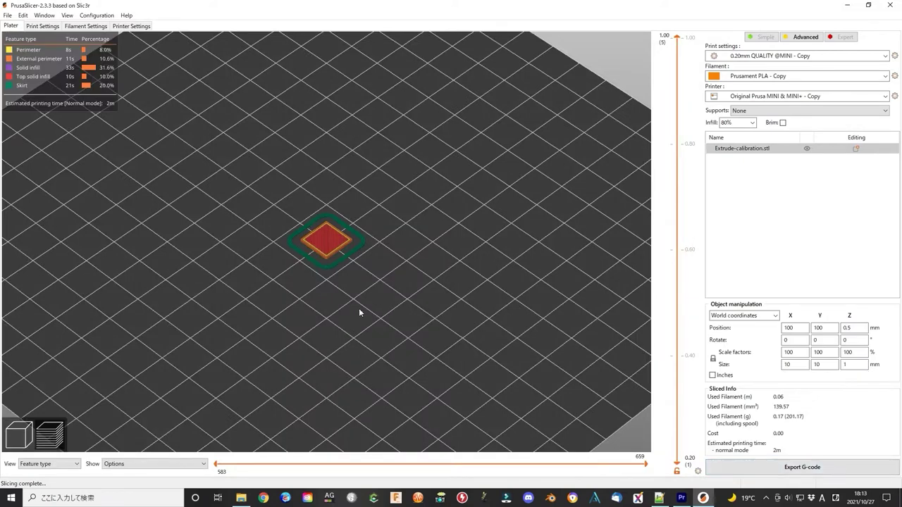
click(798, 468)
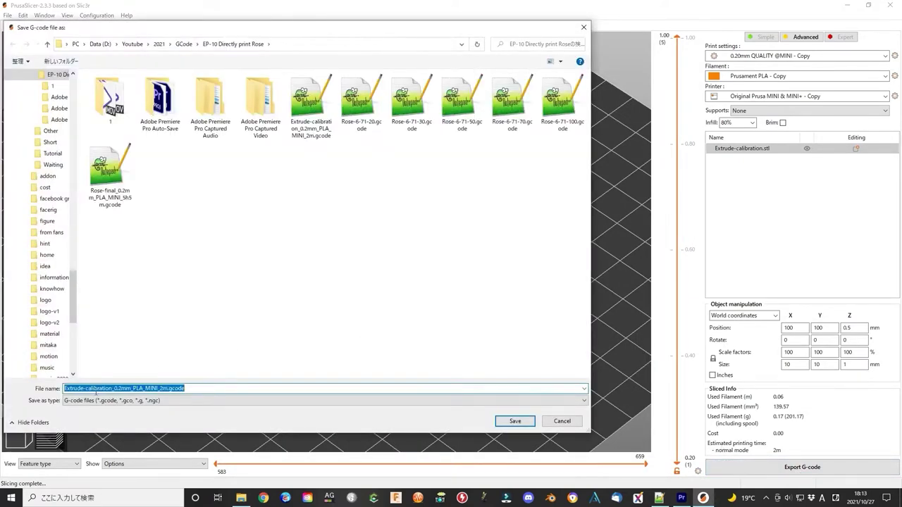
click(514, 421)
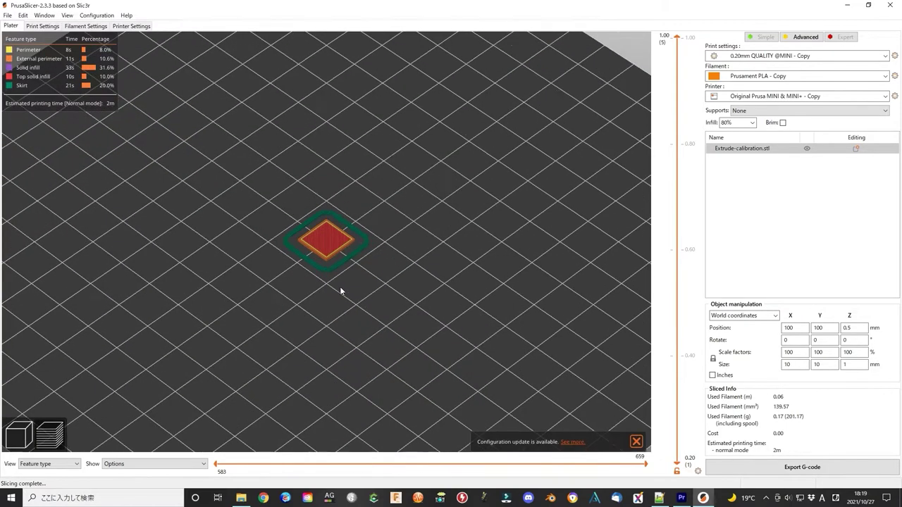
scroll(340, 286, up, 10)
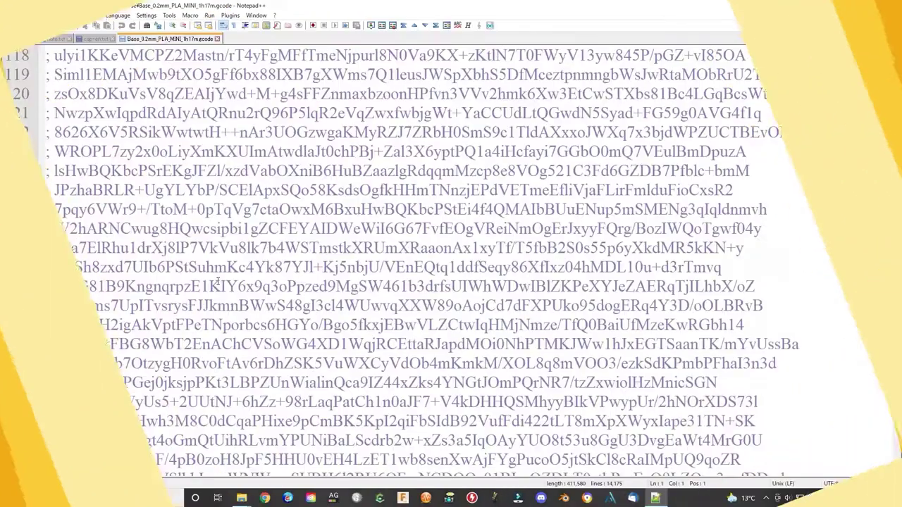
In Notepad++, examine the thumbnail comments, extrusion widths and first commands of Base_0.2mm_PLA_MINI_1h17m.gcode, and return to the file's first line
scroll(220, 284, down, 15)
scroll(221, 284, down, 13)
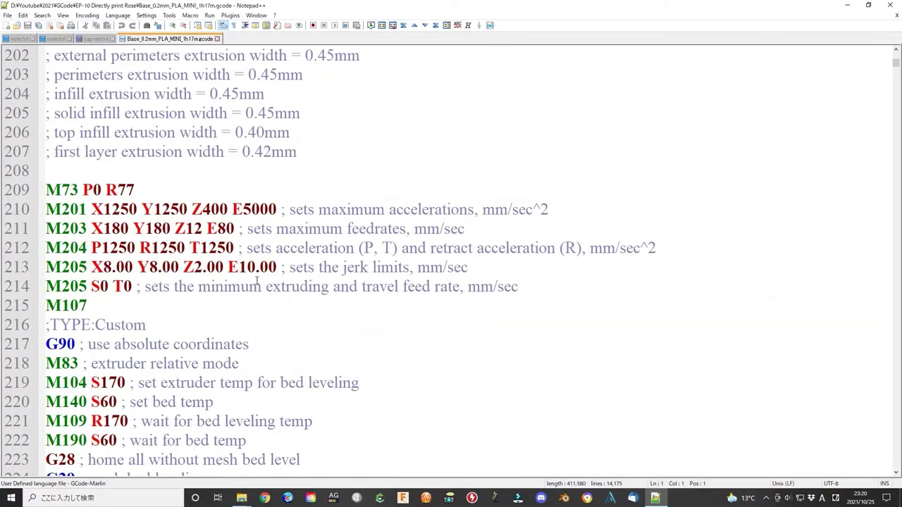
scroll(315, 305, down, 2)
scroll(315, 305, up, 7)
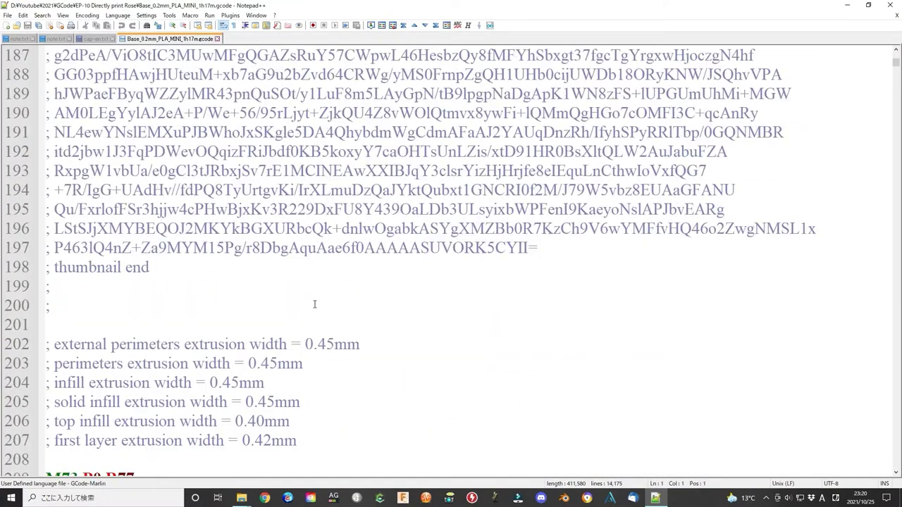
scroll(314, 305, down, 3)
key(ctrl+Home)
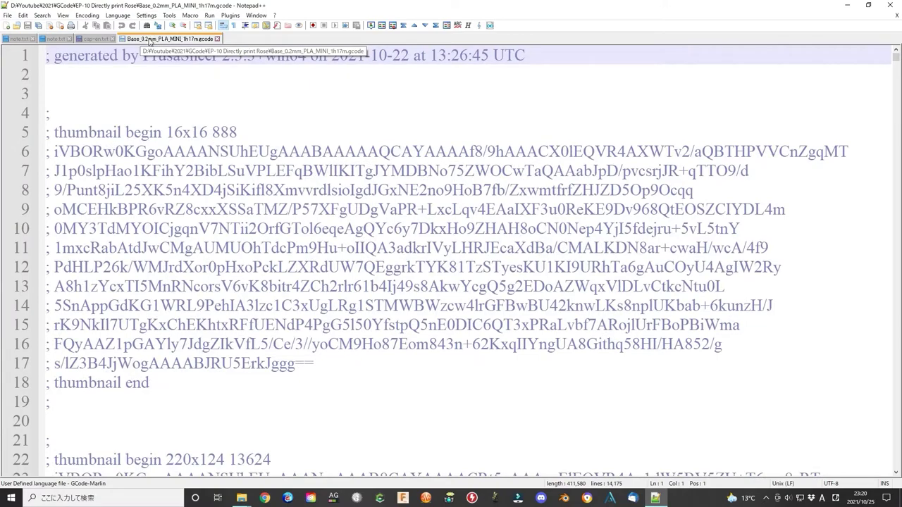
Download the Marlin G-code language definition linked in the Reddit post, and review the comment lines preceding the commands in the G-code file
click(119, 16)
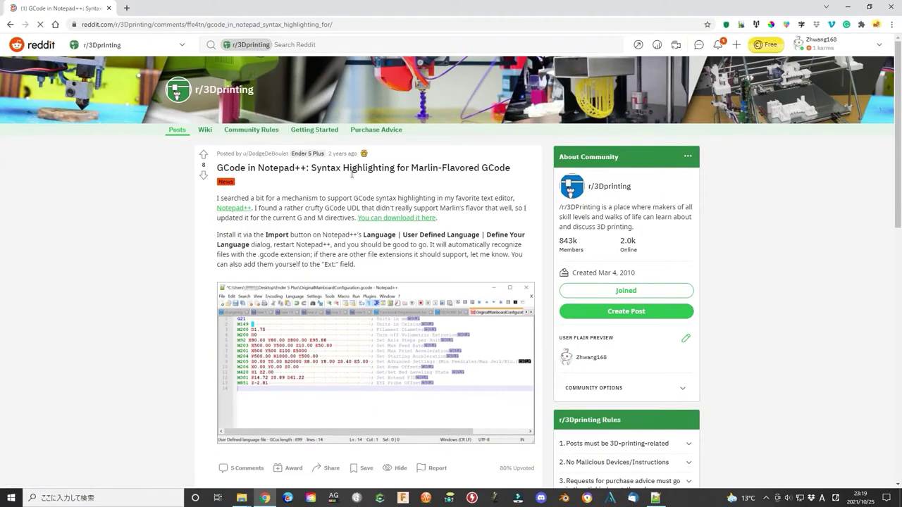
click(413, 218)
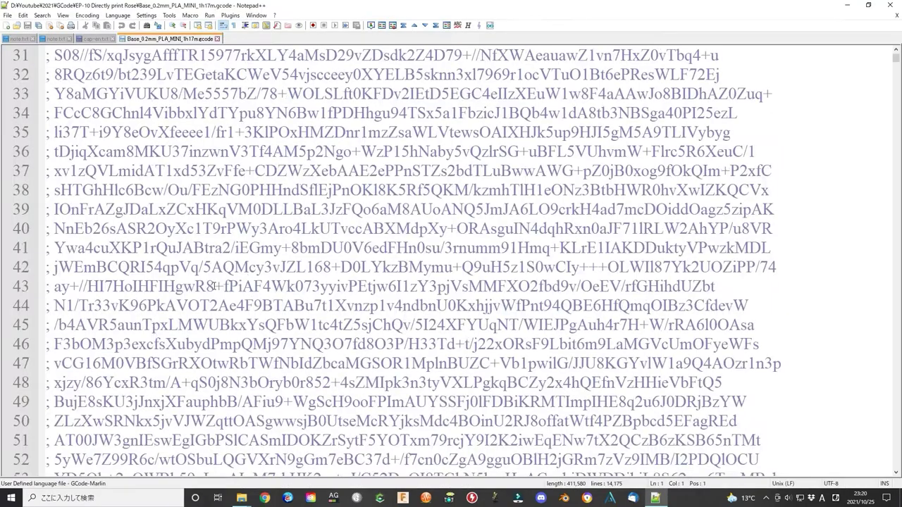
scroll(220, 218, down, 20)
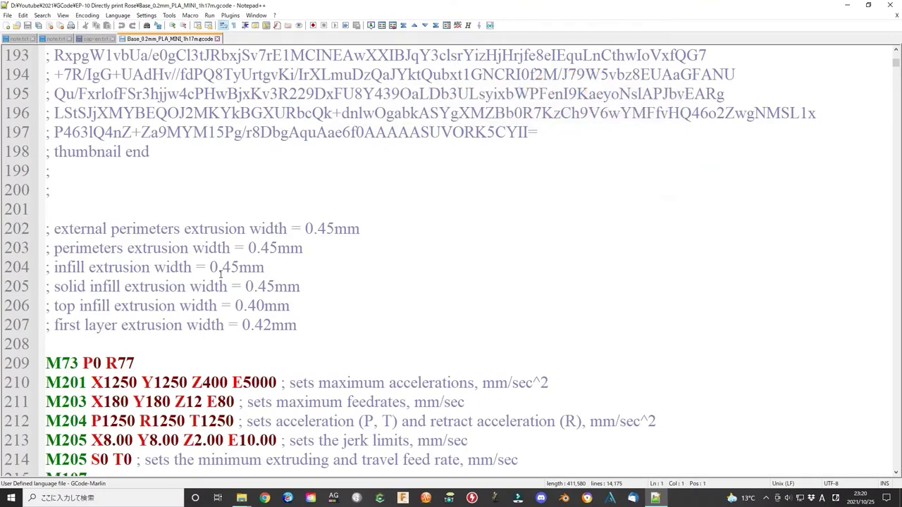
scroll(221, 274, down, 3)
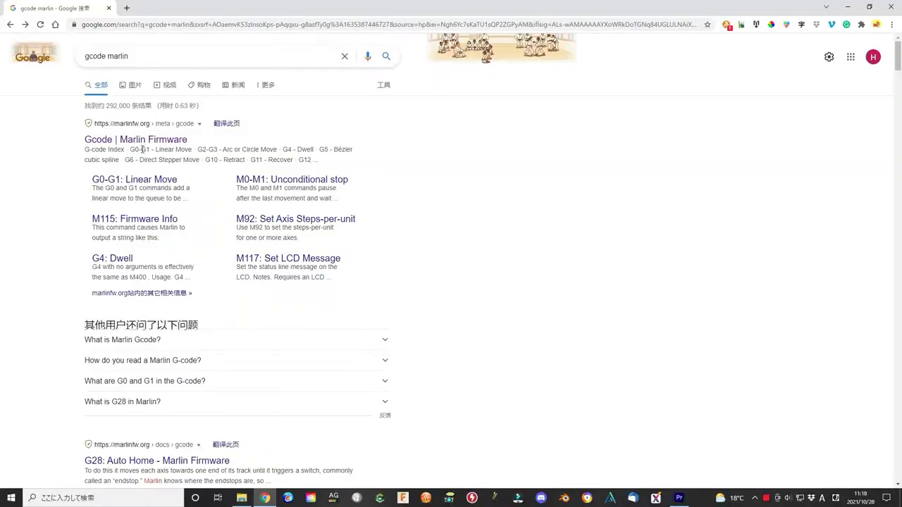
Open the Marlin Firmware G-code index from the Google results and look through its command list
click(145, 140)
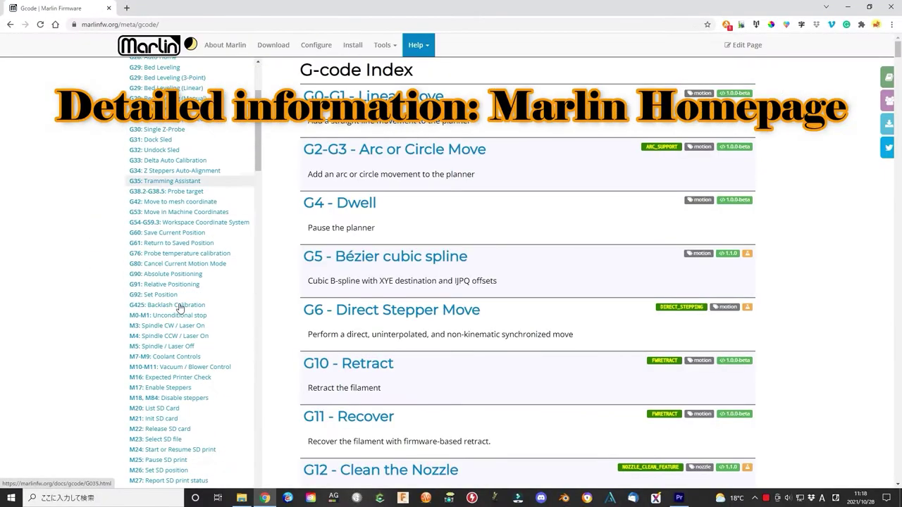
scroll(209, 357, down, 15)
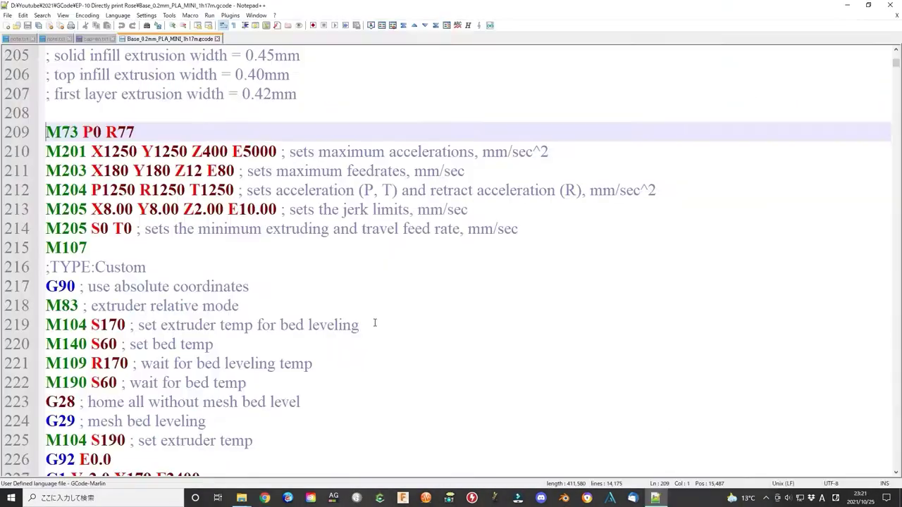
In Notepad++, examine the printer startup commands from line 209 and locate the first extruding G1 move on line 262
scroll(383, 314, down, 5)
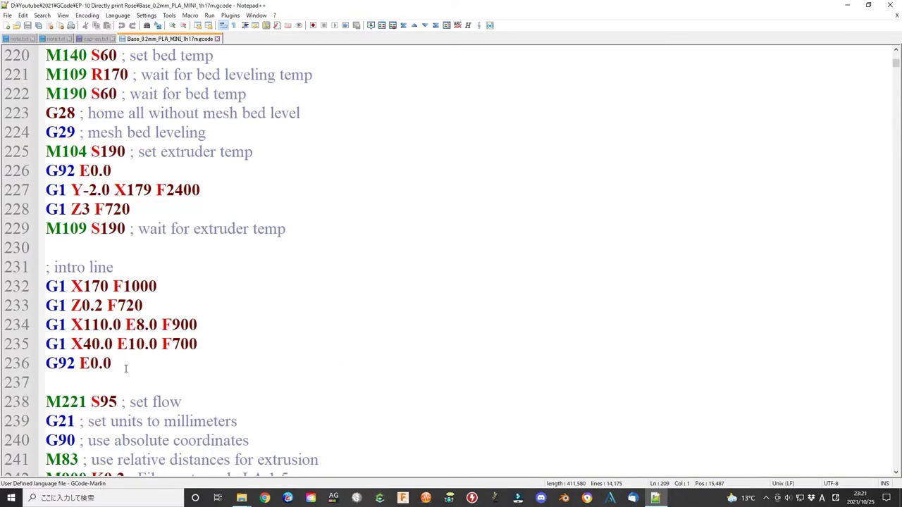
shift+click(310, 380)
scroll(338, 374, down, 9)
click(138, 305)
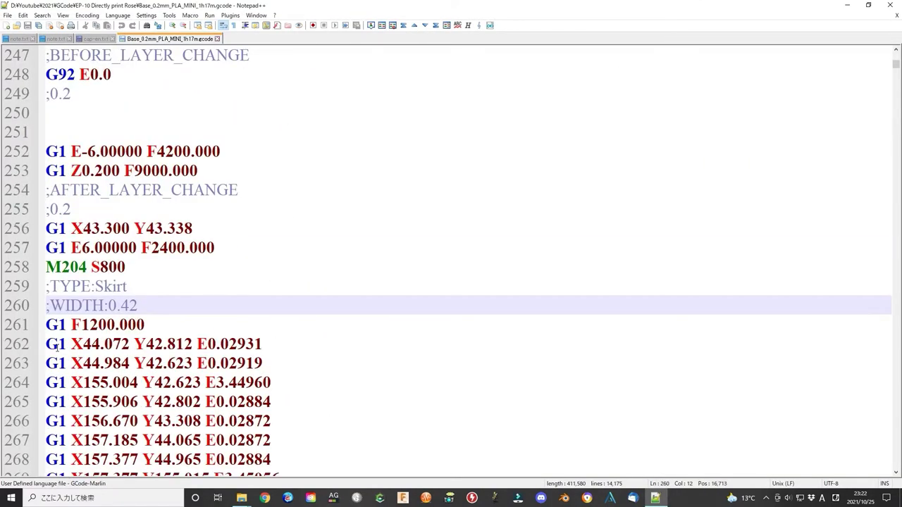
click(45, 344)
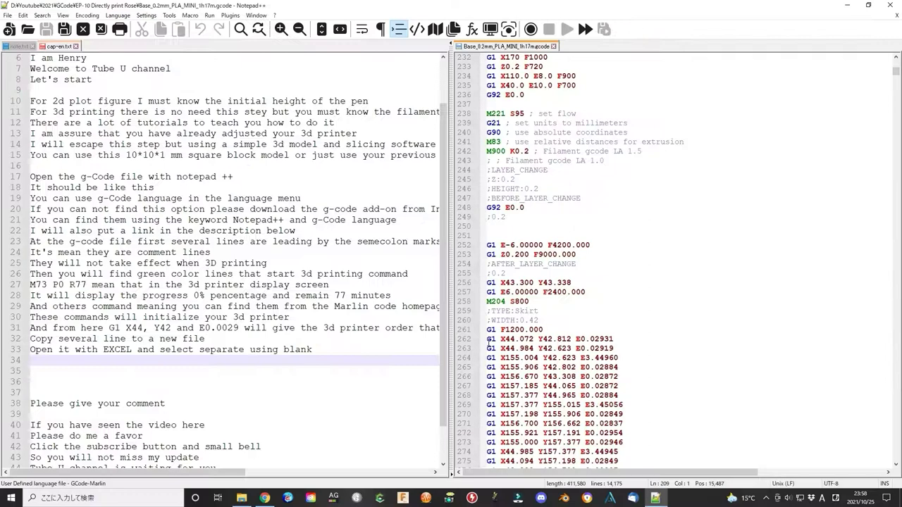
Copy G1 lines 262 to 271 of the G-code into a new text file and save it
drag(488, 340, 646, 427)
key(ctrl+c)
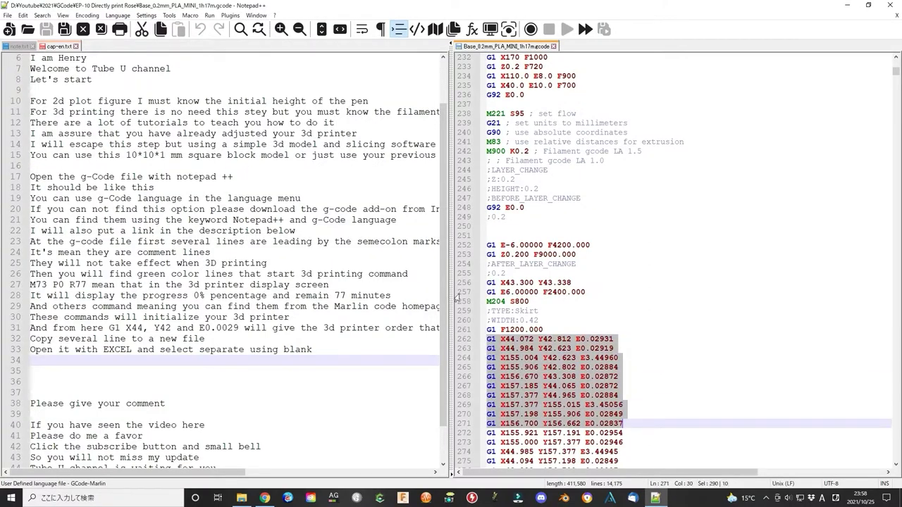
click(7, 16)
click(29, 27)
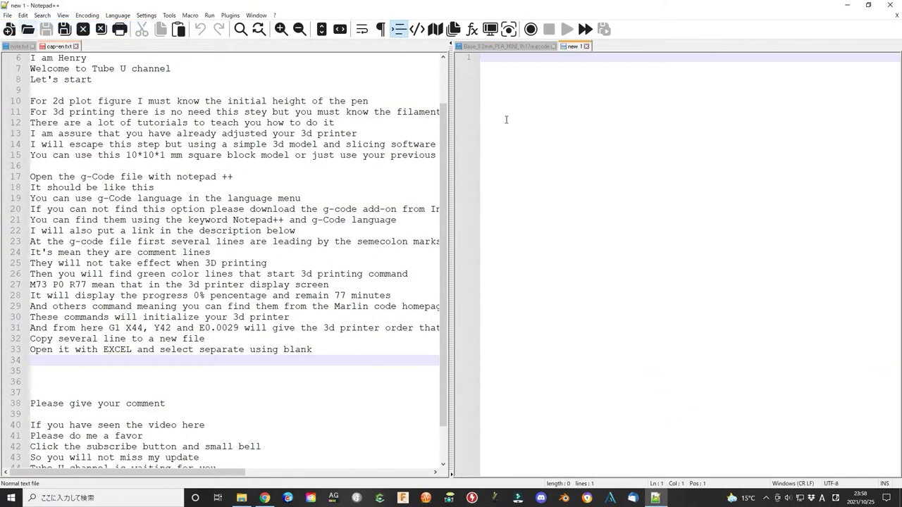
key(ctrl+v)
click(7, 16)
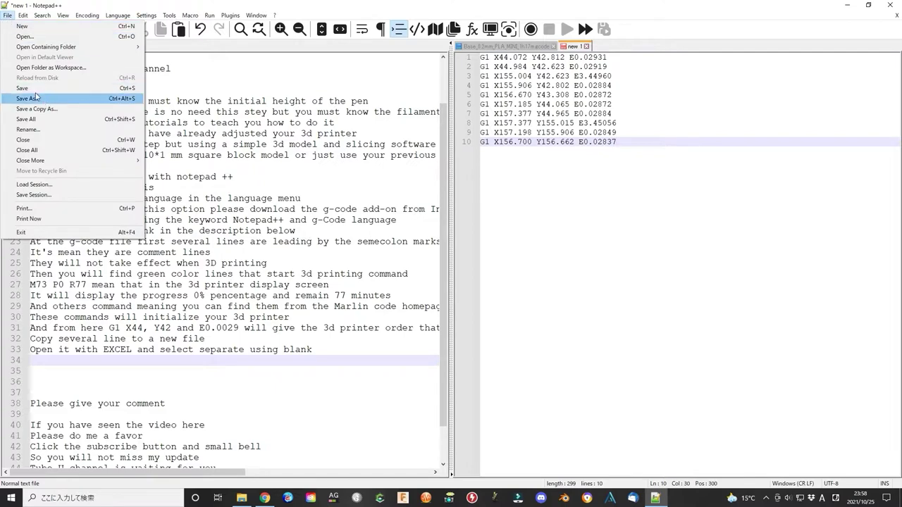
click(449, 197)
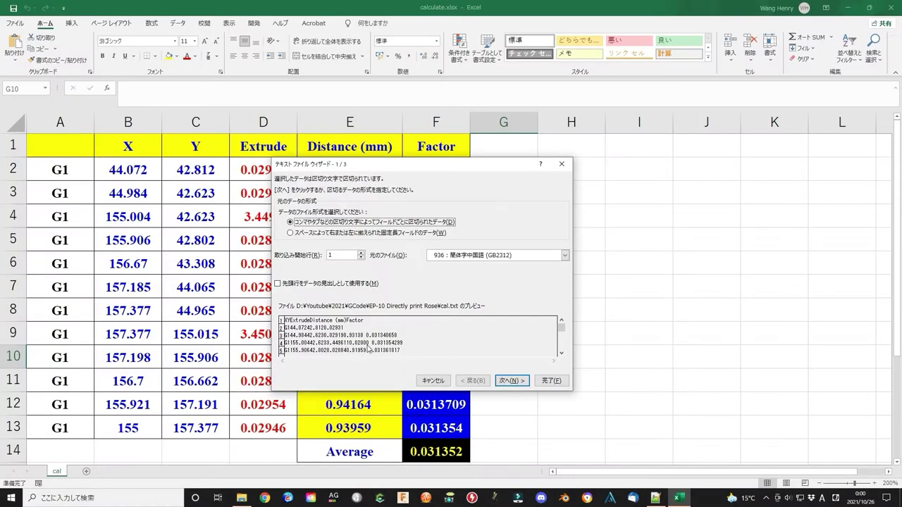
In Excel, import cal.txt as tab-delimited text starting at row 2, with file origin 936 Simplified Chinese (GB2312)
click(361, 253)
click(565, 255)
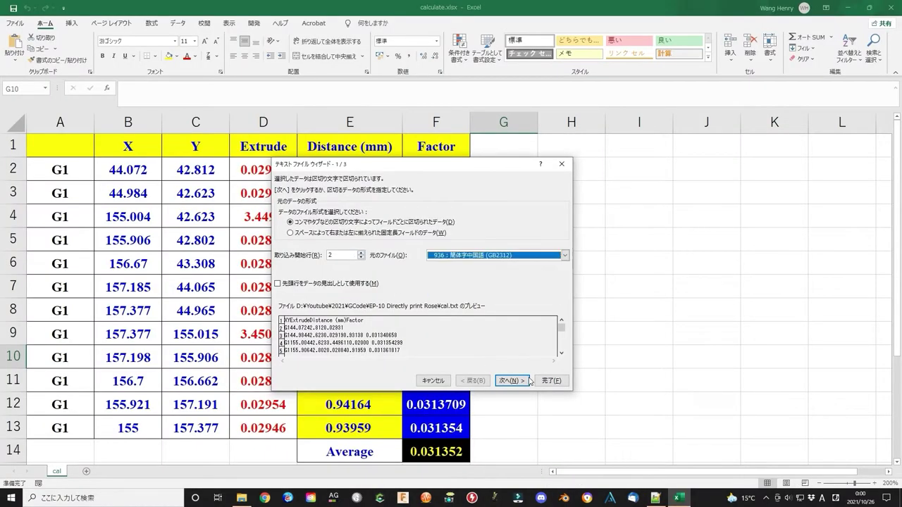
click(512, 381)
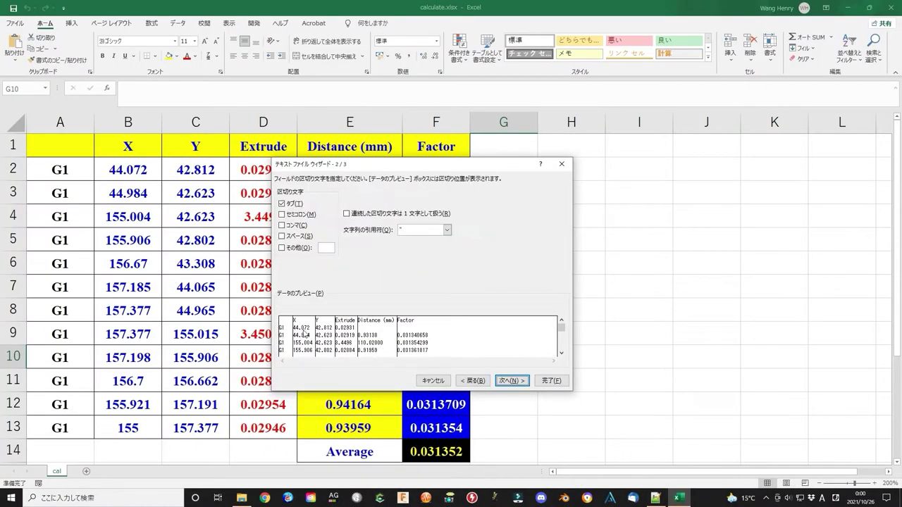
click(512, 381)
click(551, 381)
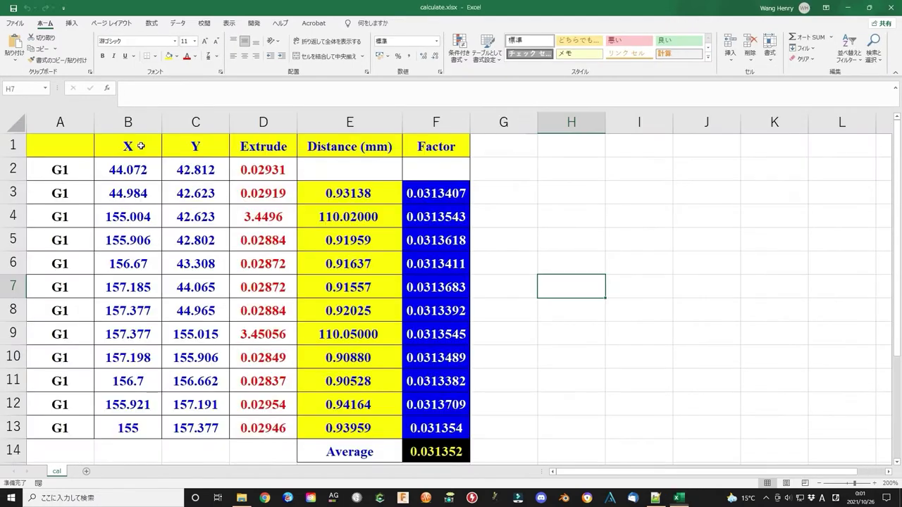
Examine the G1 commands in column A and the X, Y and Extrude values in row 2 of calculate.xlsx
click(71, 172)
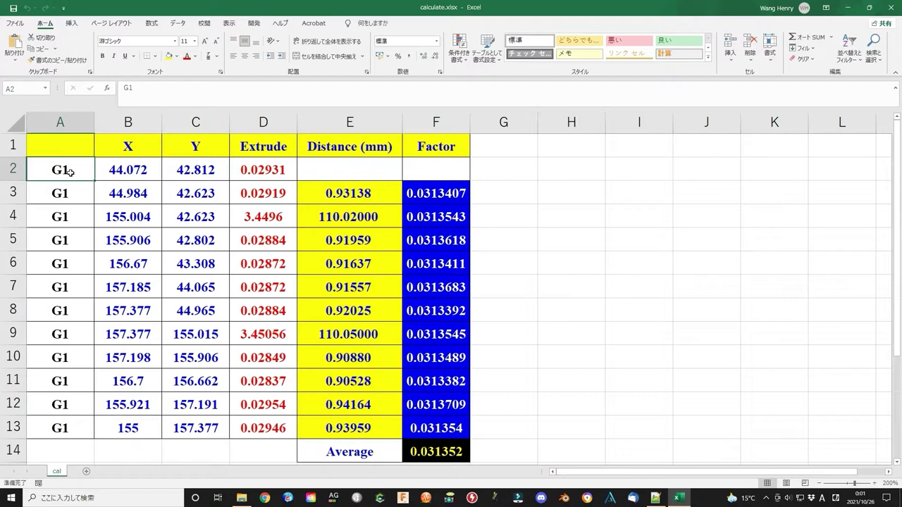
click(67, 195)
click(68, 217)
click(79, 172)
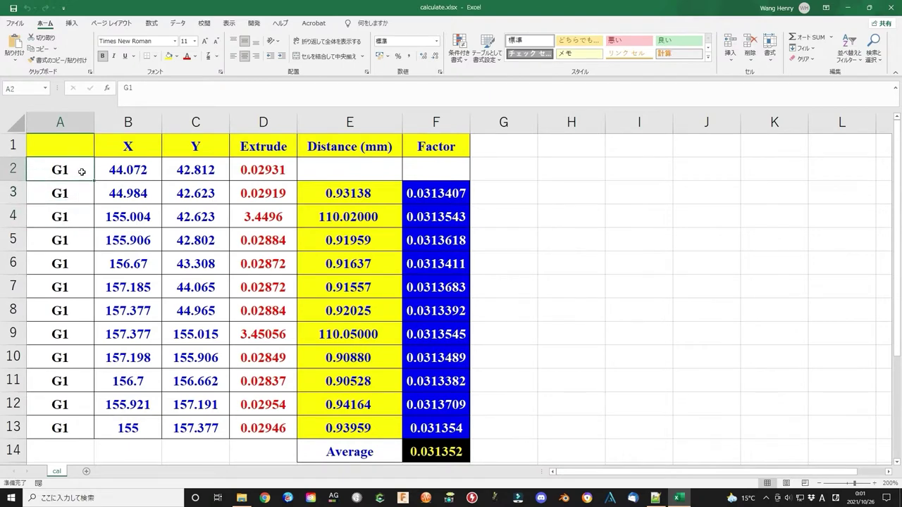
click(128, 170)
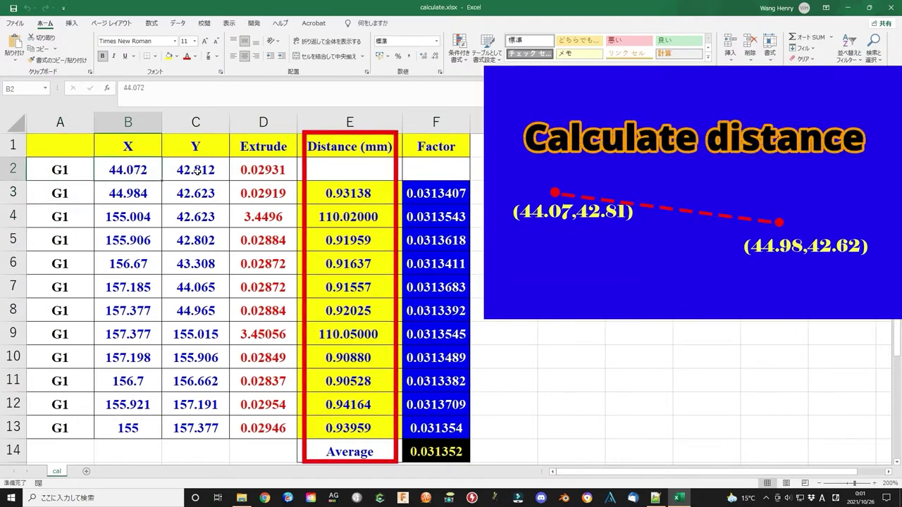
click(203, 172)
click(259, 173)
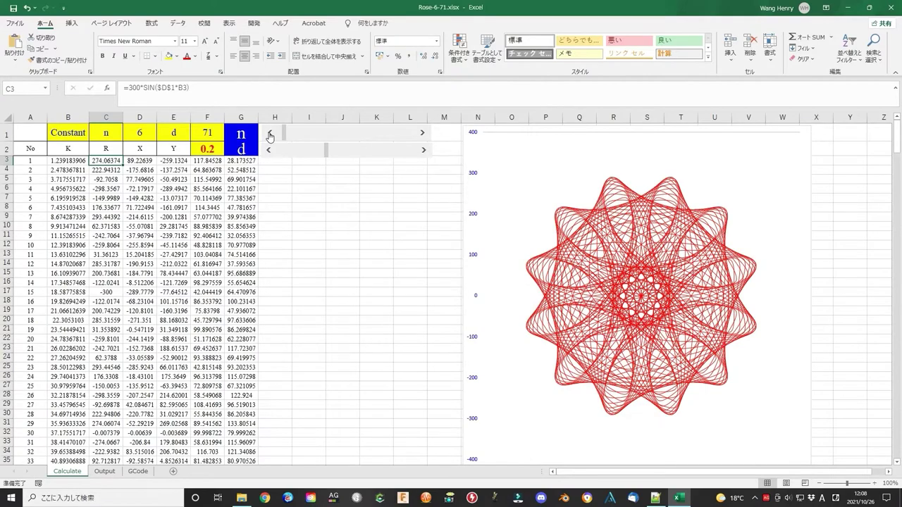
Step the rose curve's n parameter down to 1 in the Calculate sheet of Rose-6-71.xlsx
click(268, 136)
click(268, 136)
click(268, 136)
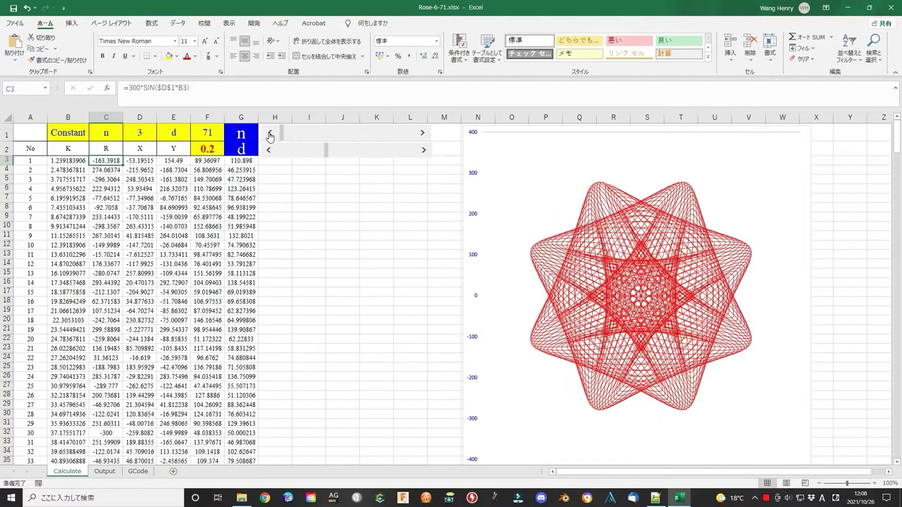
click(268, 136)
click(269, 135)
click(269, 135)
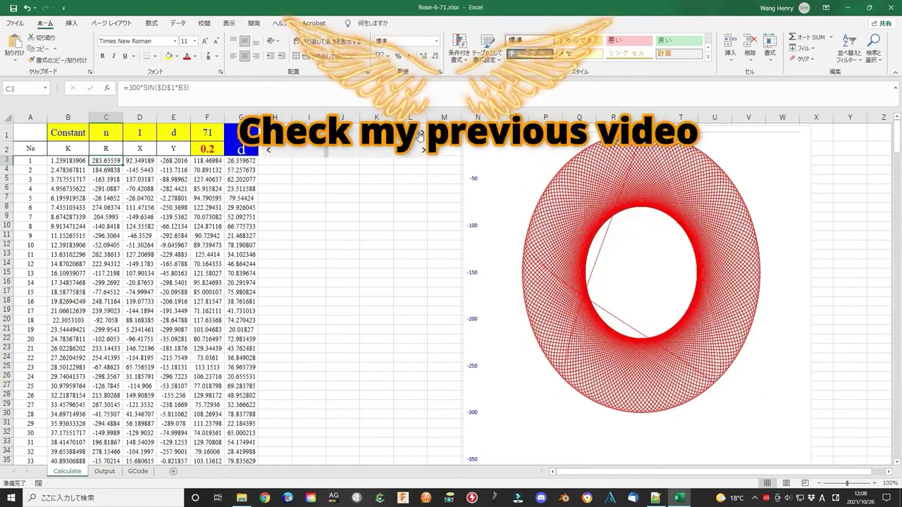
Step the rose curve's n parameter up to 7
click(423, 135)
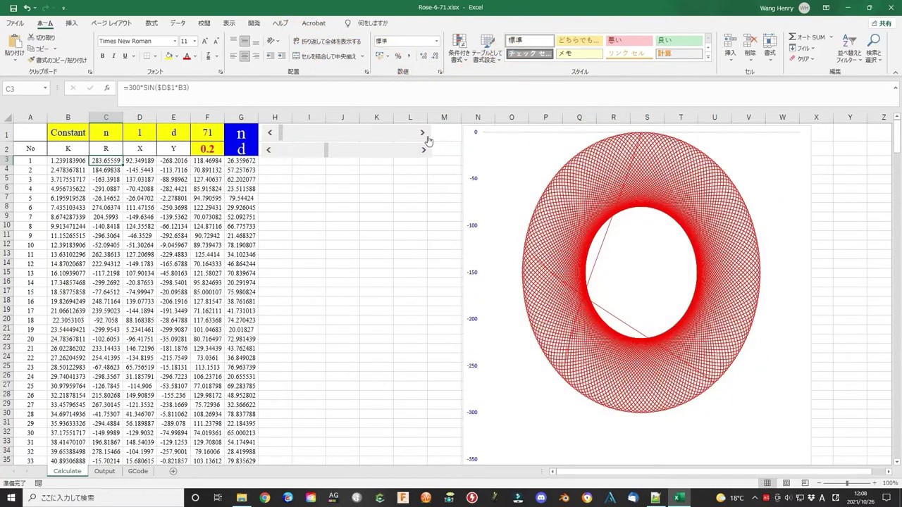
click(424, 133)
click(424, 134)
click(423, 133)
click(424, 134)
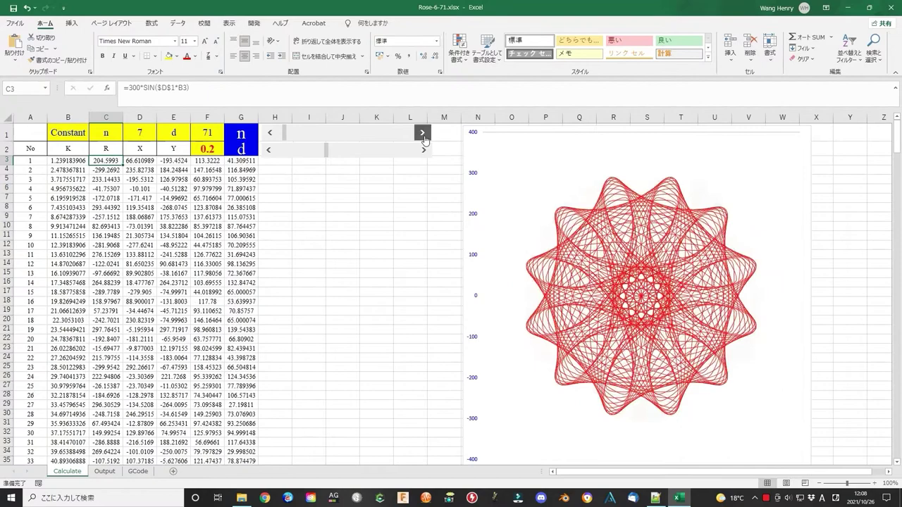
Set the rose curve's n parameter to 6 and review the calculated rows in the Calculate sheet
click(423, 134)
click(275, 188)
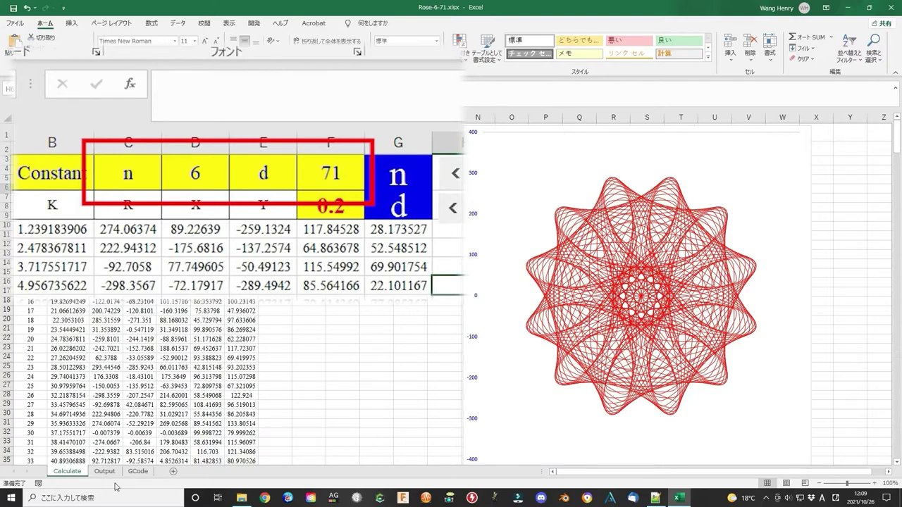
scroll(58, 356, down, 2)
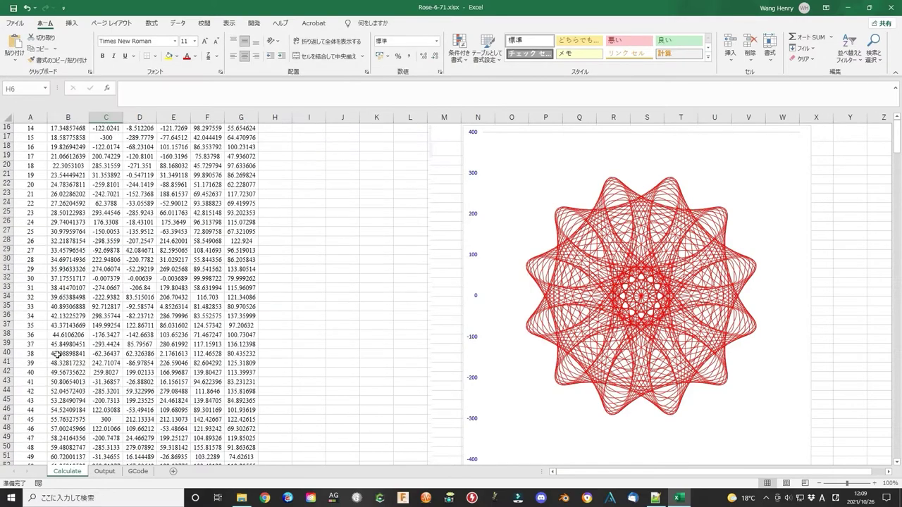
scroll(59, 355, down, 20)
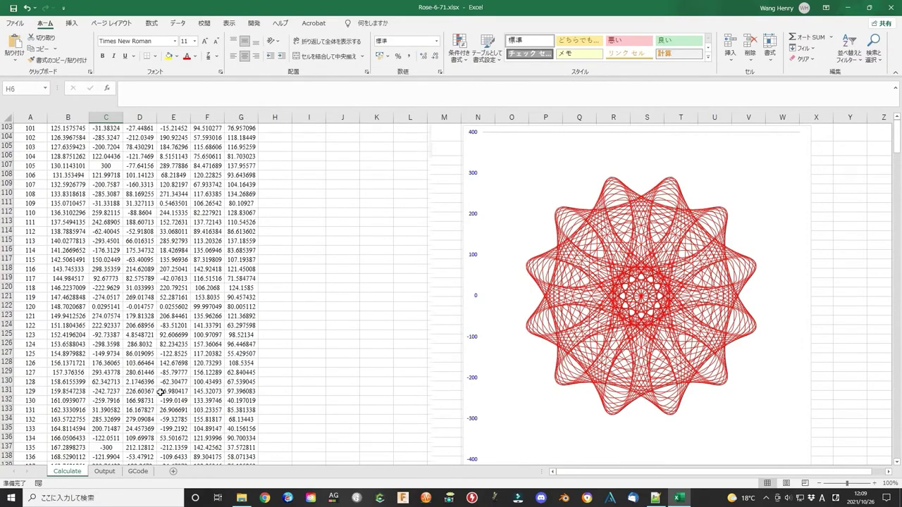
scroll(160, 393, down, 20)
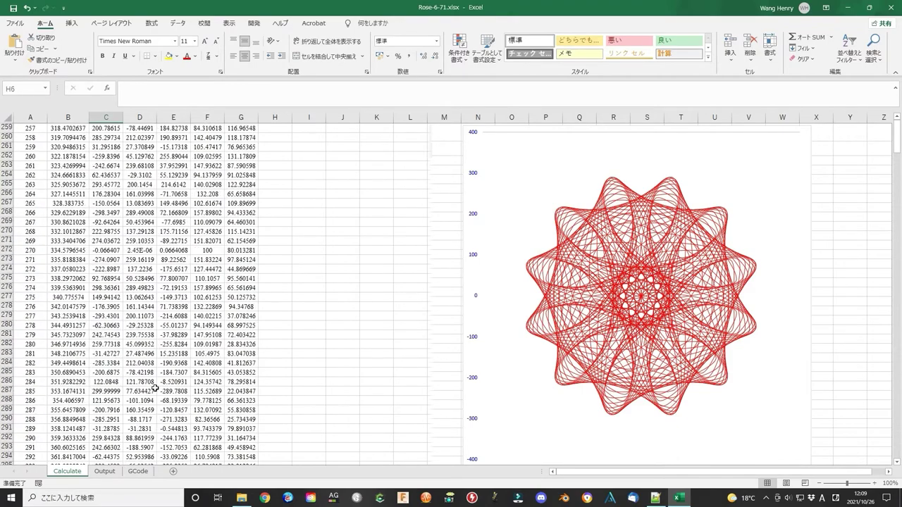
scroll(155, 389, down, 20)
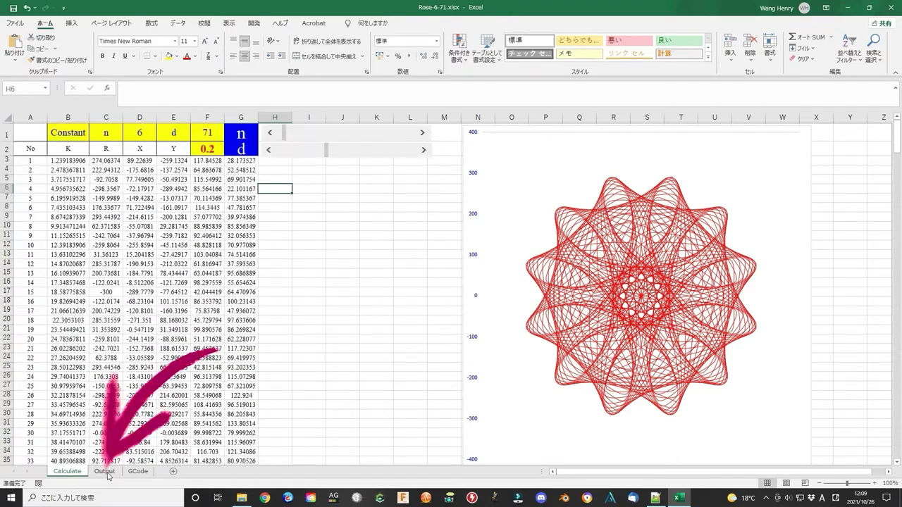
On the Output sheet, raise the filling density that drives the Extrude values
click(112, 473)
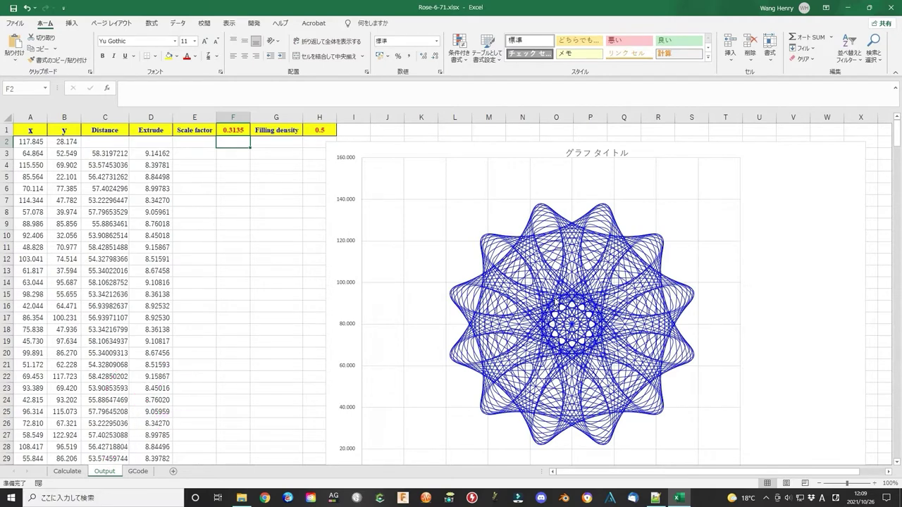
click(141, 164)
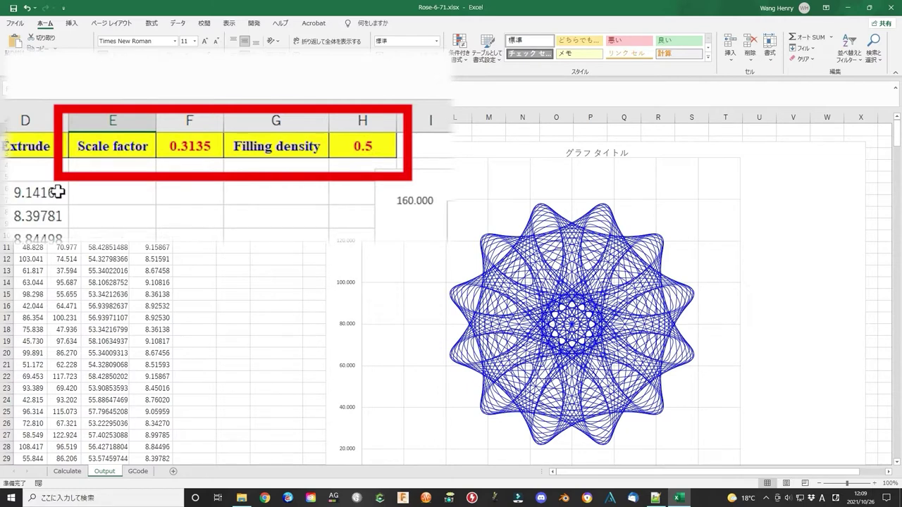
text(=)
key(Escape)
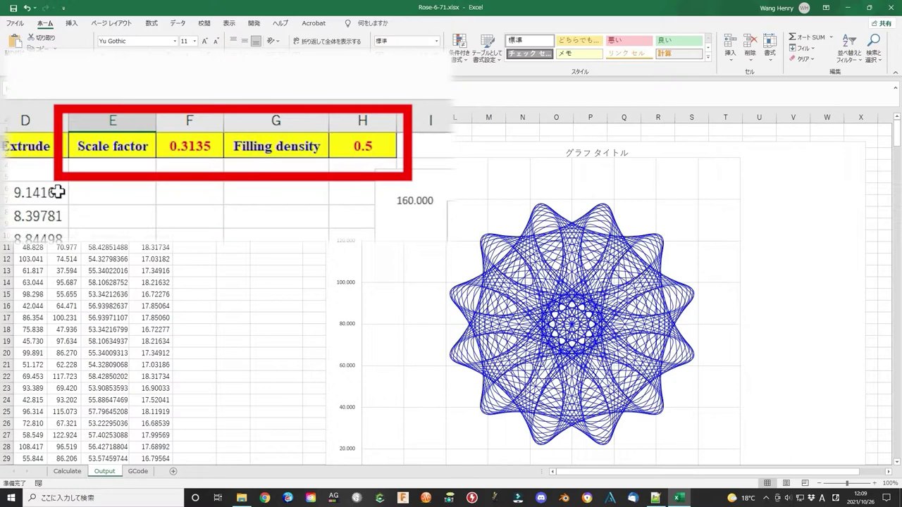
Save the GCode sheet of Rose-6-71.xlsx as tab-delimited text (*.txt) in the EP-10 Directly print Rose folder
click(138, 472)
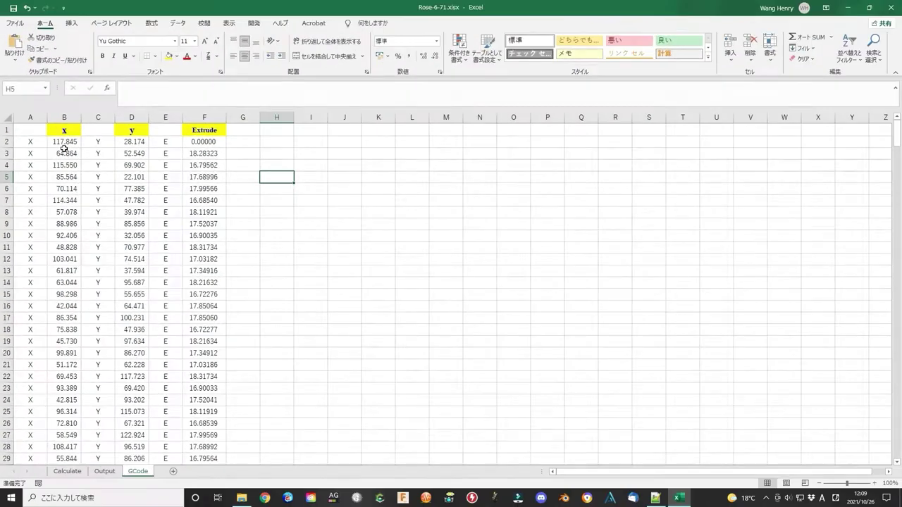
key(Up)
key(Left)
key(Left)
click(16, 23)
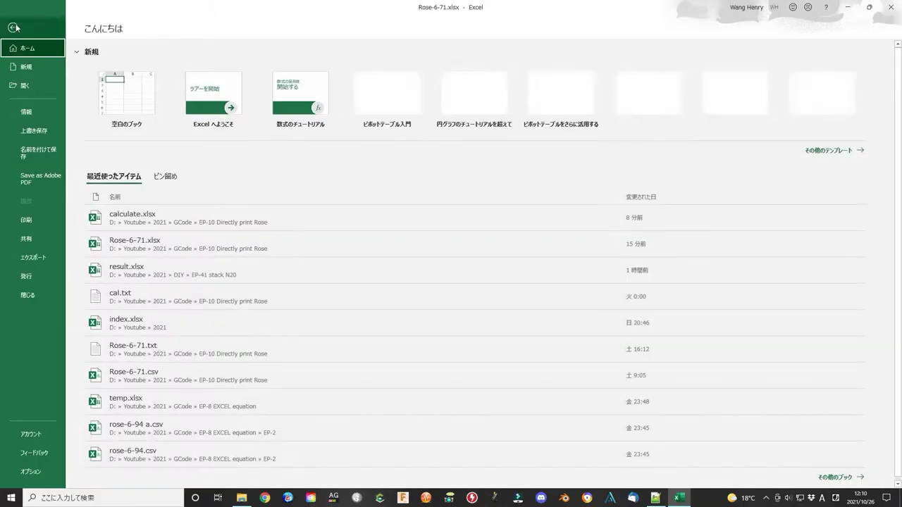
click(36, 152)
click(141, 263)
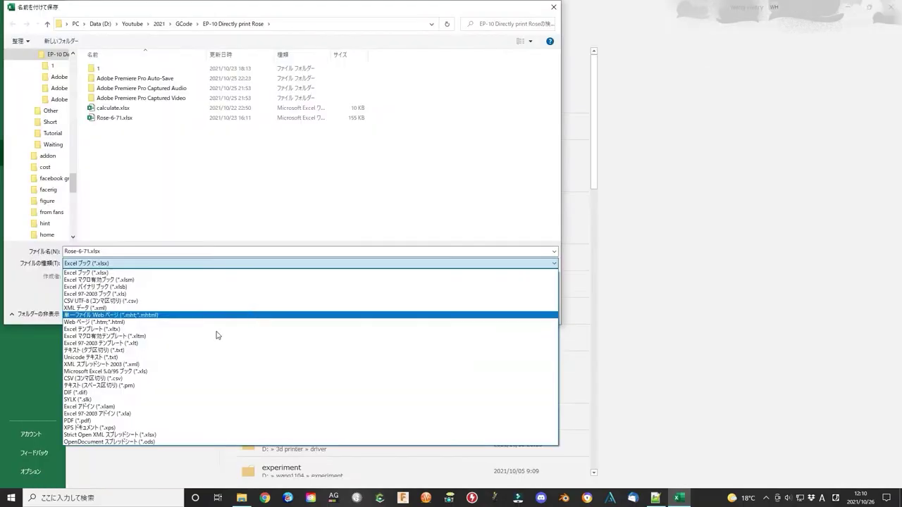
click(140, 351)
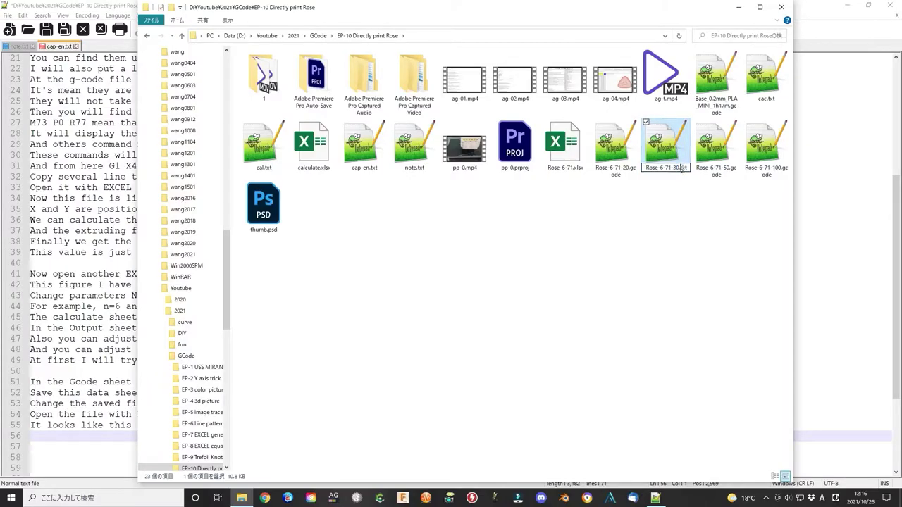
Change the file extension of Rose-6-71-30.txt to .gcode in the EP-10 Directly print Rose folder
text(code)
key(Return)
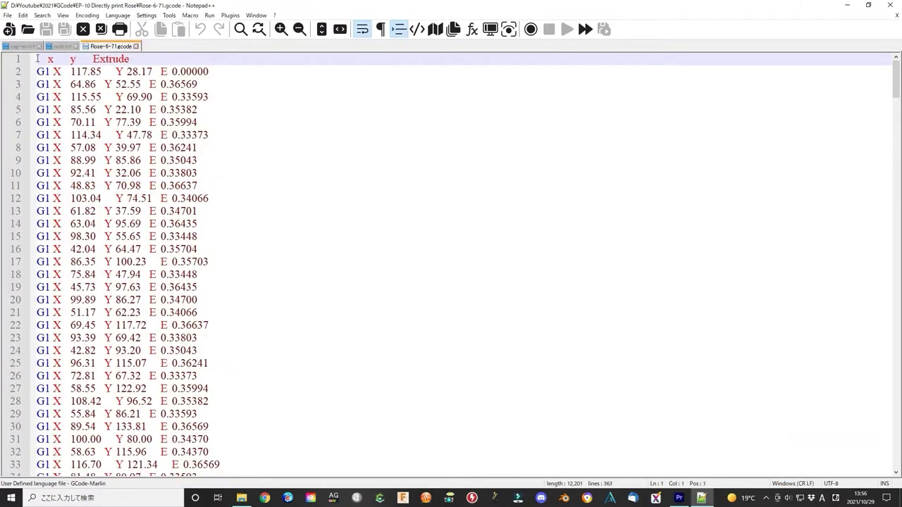
In Notepad++, clear the x, y and Extrude header text from line 1 of Rose-6-71.gcode
text(;)
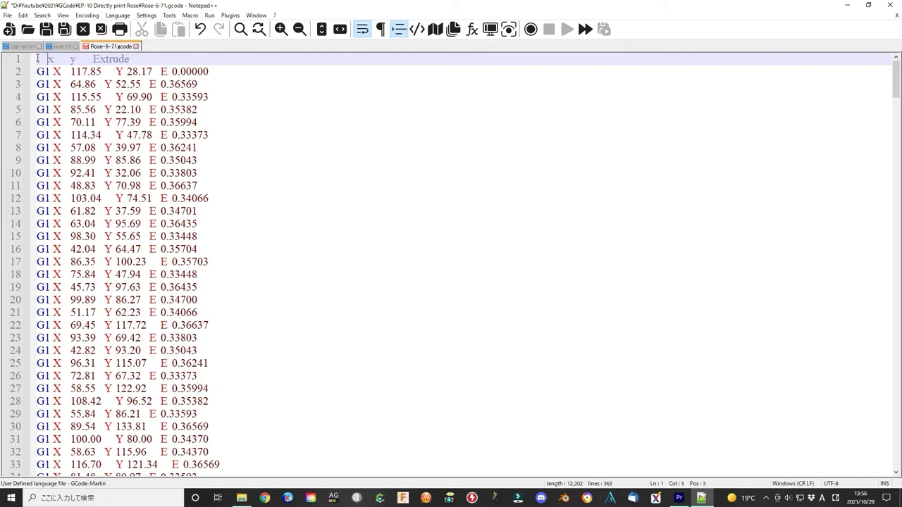
drag(83, 59, 165, 59)
key(Delete)
Open Rose-final_0.2mm_PLA_MINI_5h5m.gcode and place Rose-6-71.gcode beside it in a narrower second view
key(alt+Tab)
double_click(447, 394)
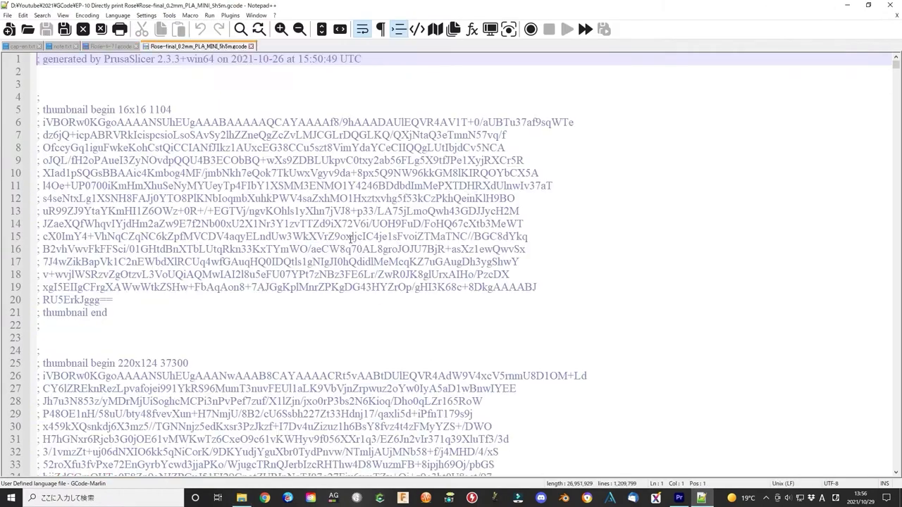
click(124, 47)
right_click(111, 46)
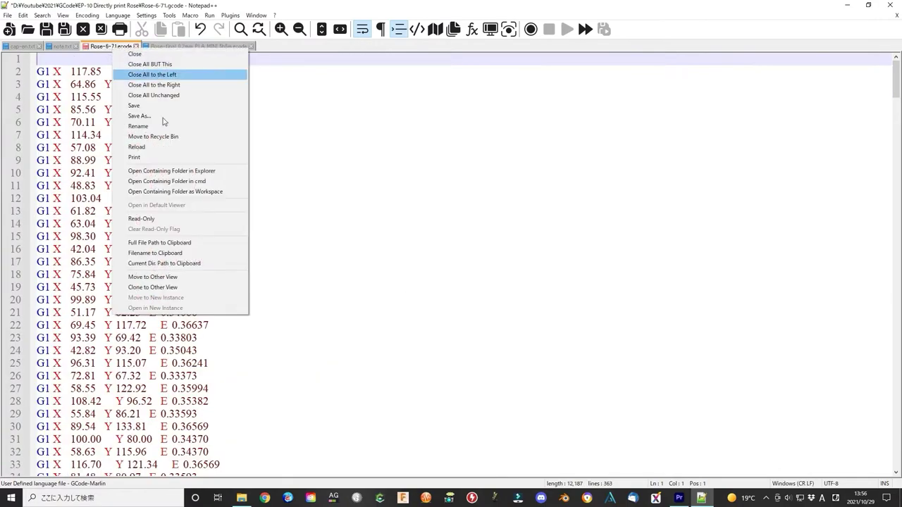
click(212, 278)
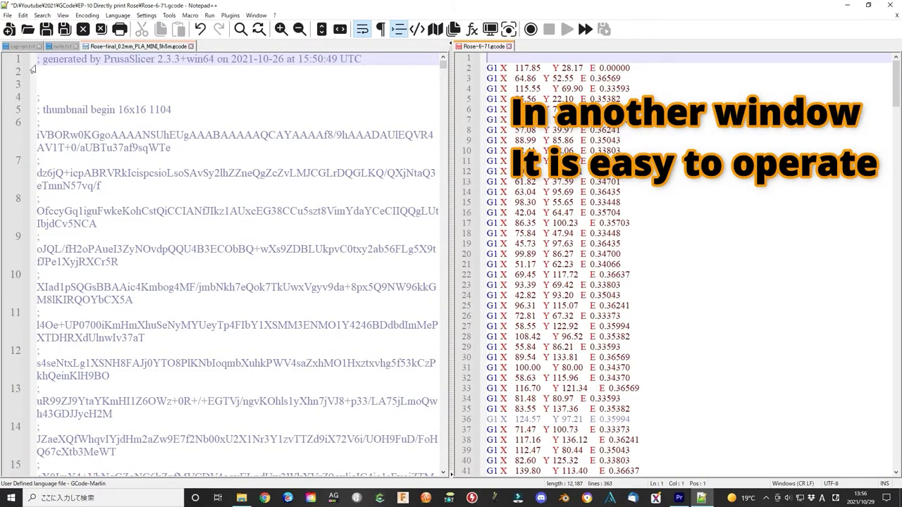
scroll(32, 68, down, 20)
drag(452, 297, 607, 297)
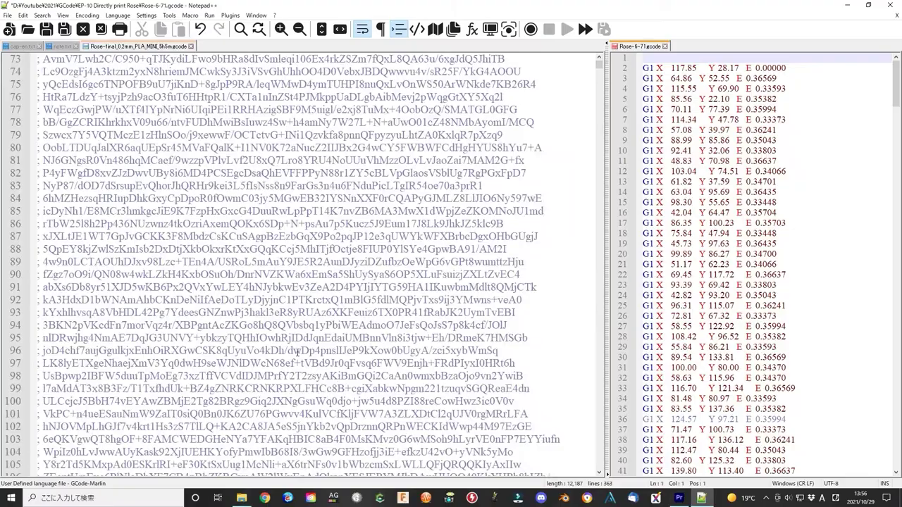
Copy the startup code from M73 P0 R305 through M204 S800 in the sliced file to the top of Rose-6-71.gcode
scroll(298, 350, down, 20)
scroll(40, 274, up, 1)
click(40, 274)
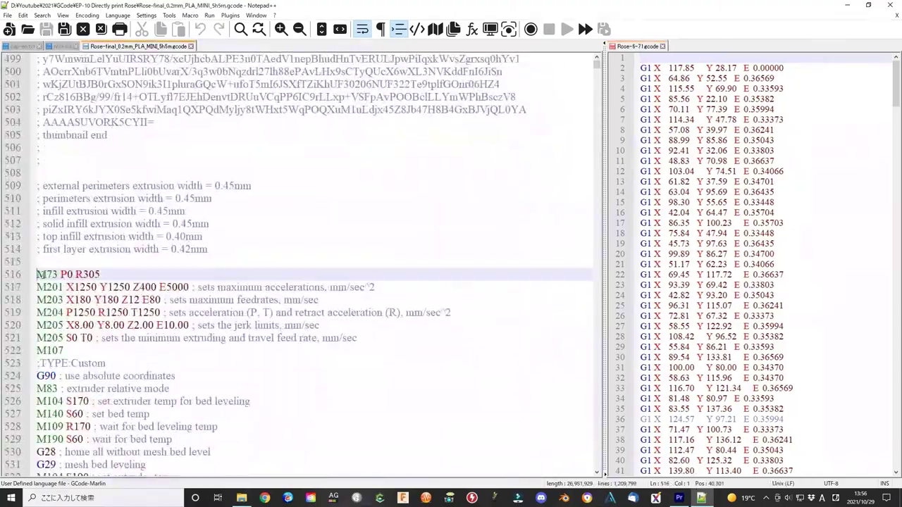
scroll(128, 369, down, 4)
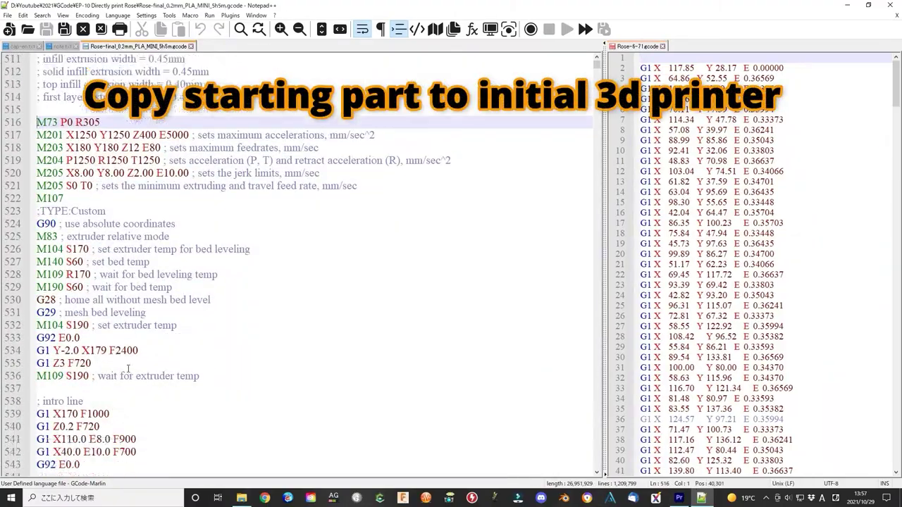
scroll(129, 369, down, 9)
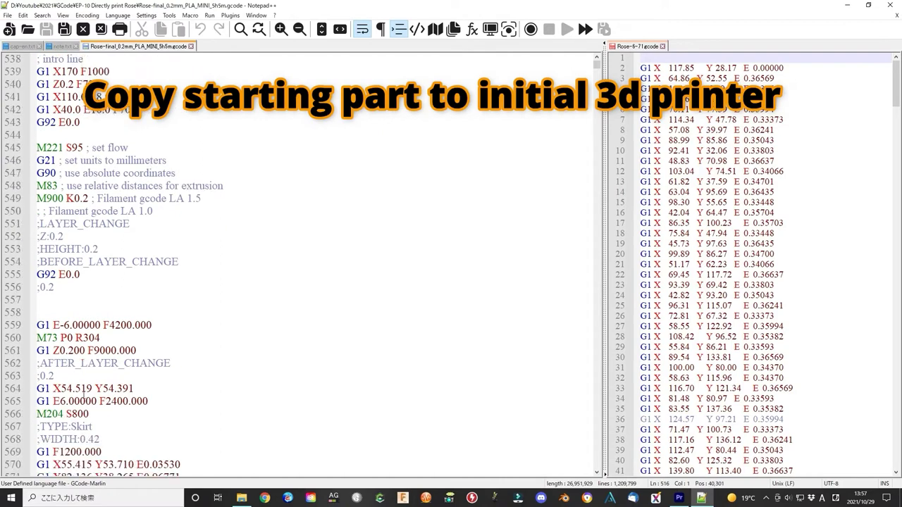
scroll(84, 389, down, 2)
shift+click(148, 340)
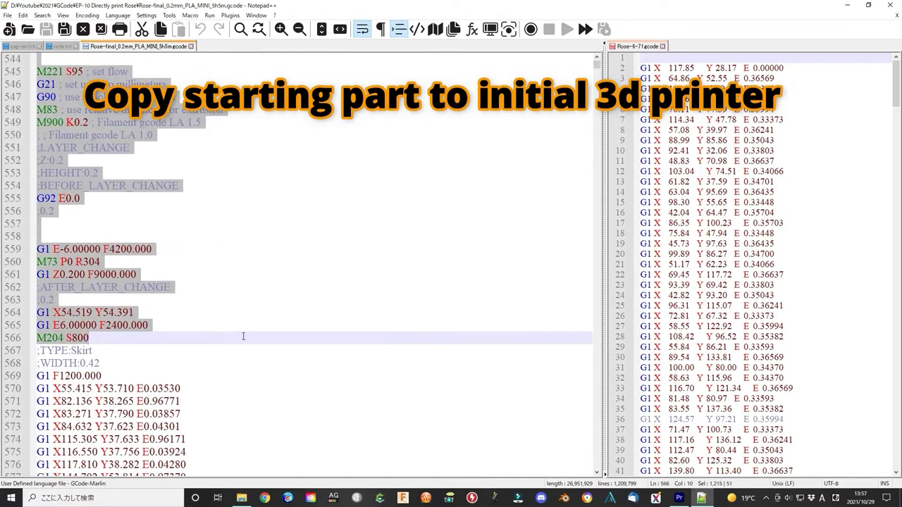
click(648, 60)
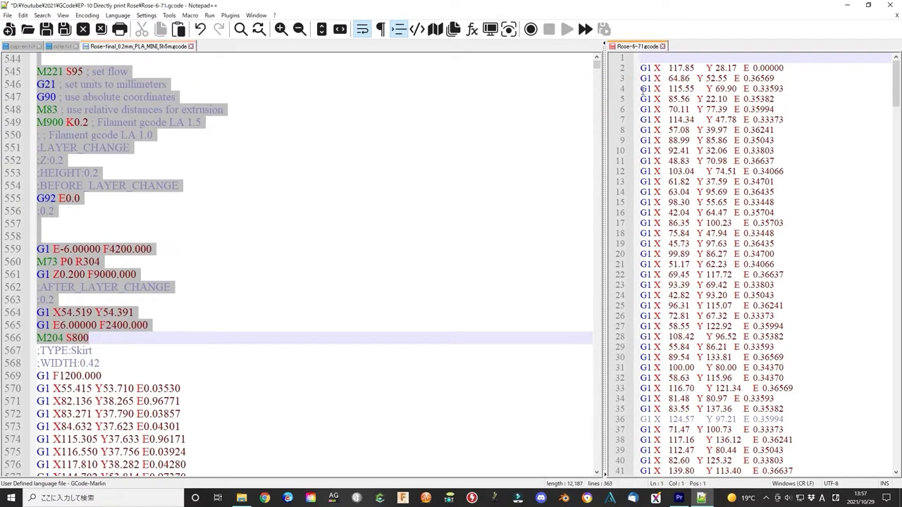
key(ctrl+v)
key(Return)
scroll(709, 311, down, 4)
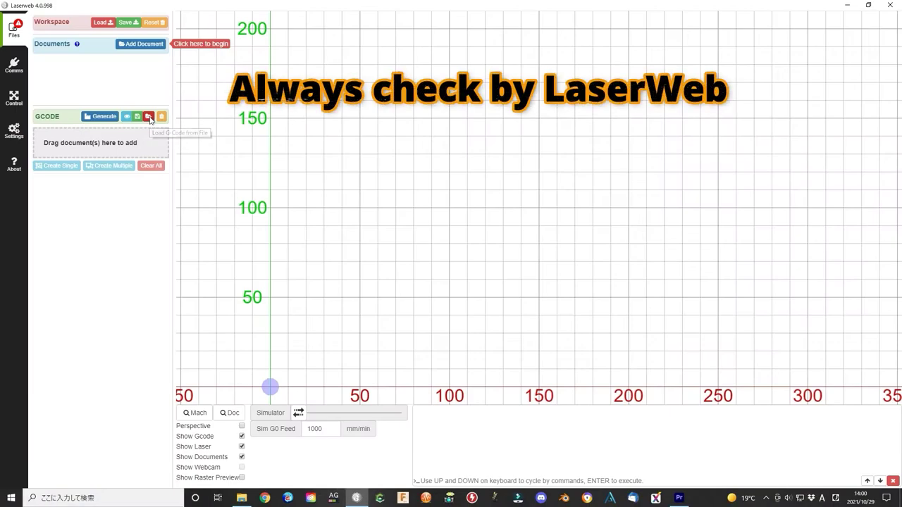
Switch to LaserWeb, load the rose G-code file and check its toolpath with the simulator
click(569, 90)
click(525, 296)
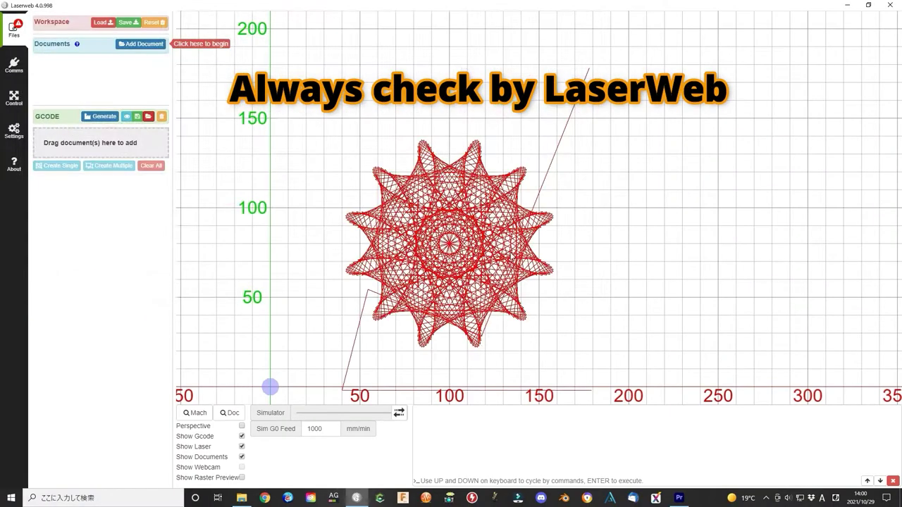
drag(398, 416, 378, 414)
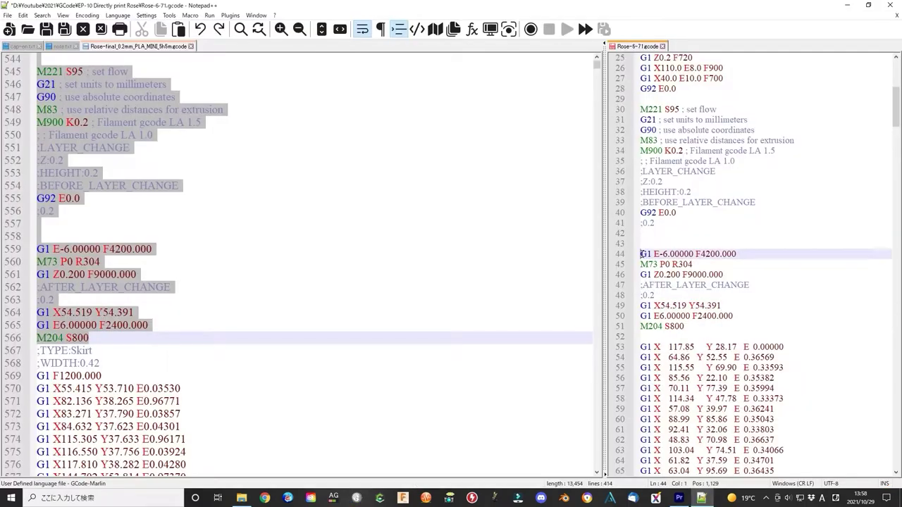
In Notepad++, duplicate the layer block from G1 E-6.00000 F4200.000 on line 44 through line 413 at the end of Rose-6-71.gcode
drag(896, 111, 815, 465)
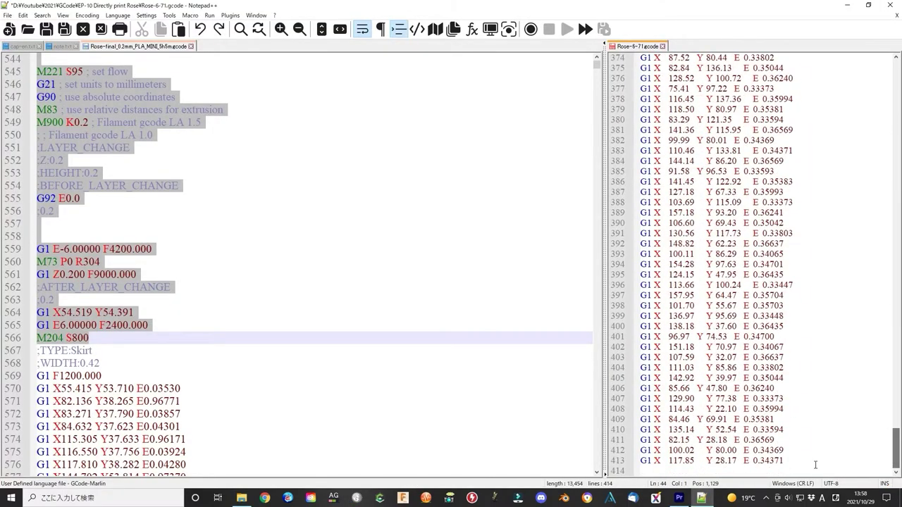
shift+click(789, 460)
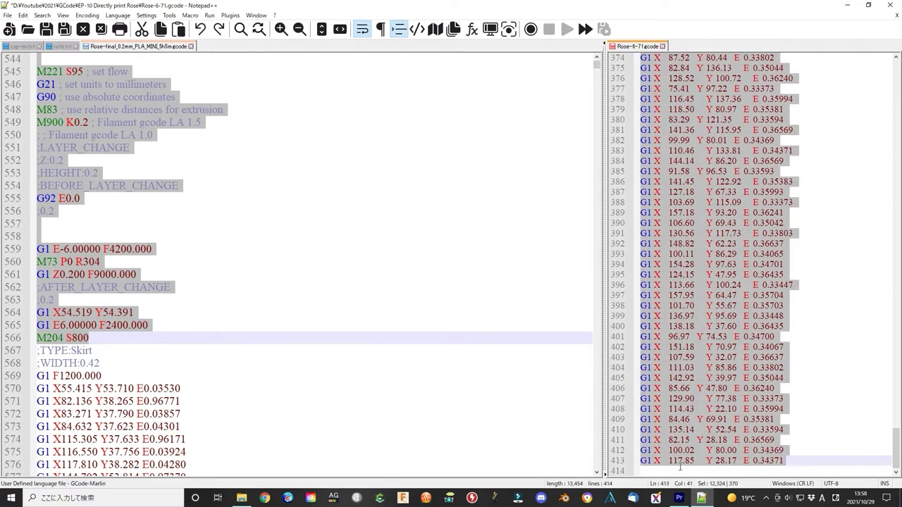
click(793, 461)
key(Return)
key(Return)
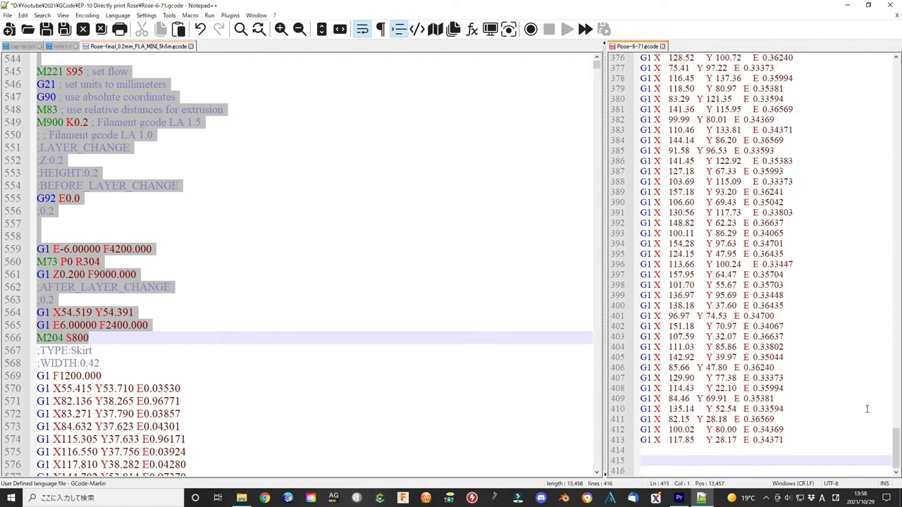
key(ctrl+v)
key(Return)
key(Return)
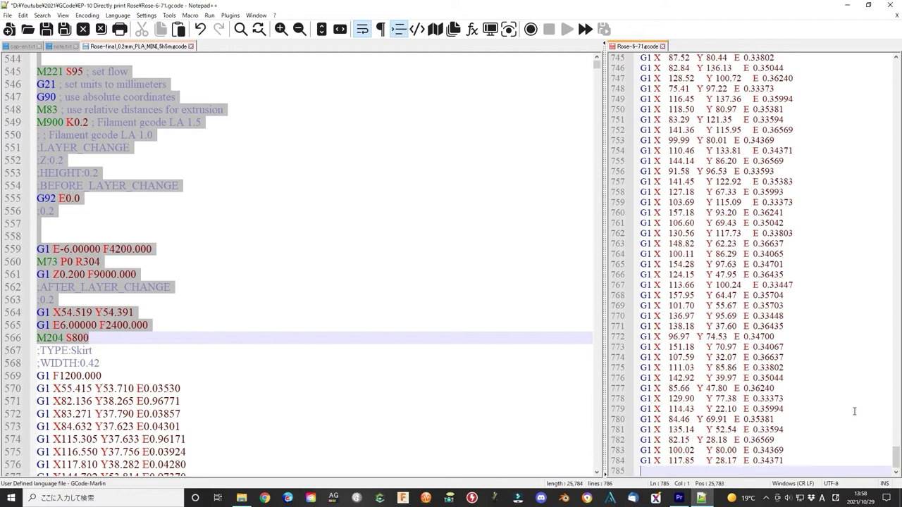
In the second layer block, set the Z height to 0.400 and delete the G1 X54.519 Y54.391 move
scroll(896, 127, up, 20)
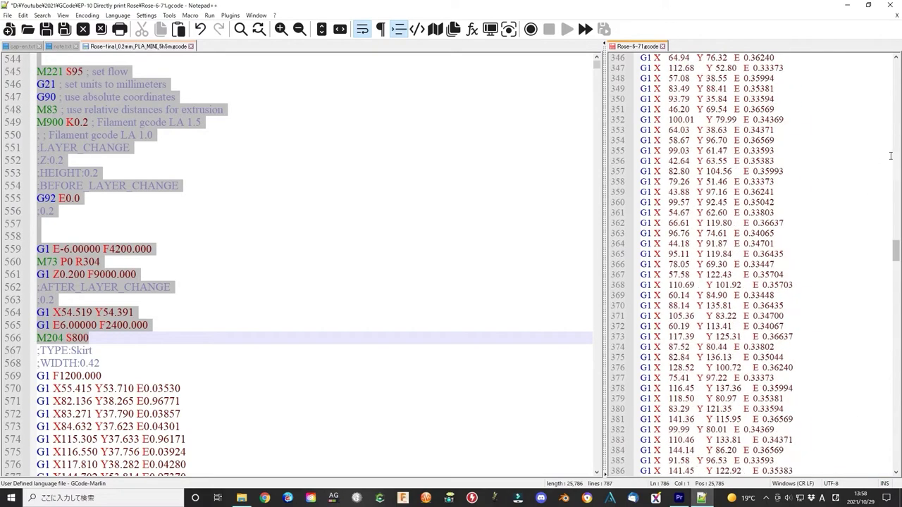
scroll(843, 342, up, 20)
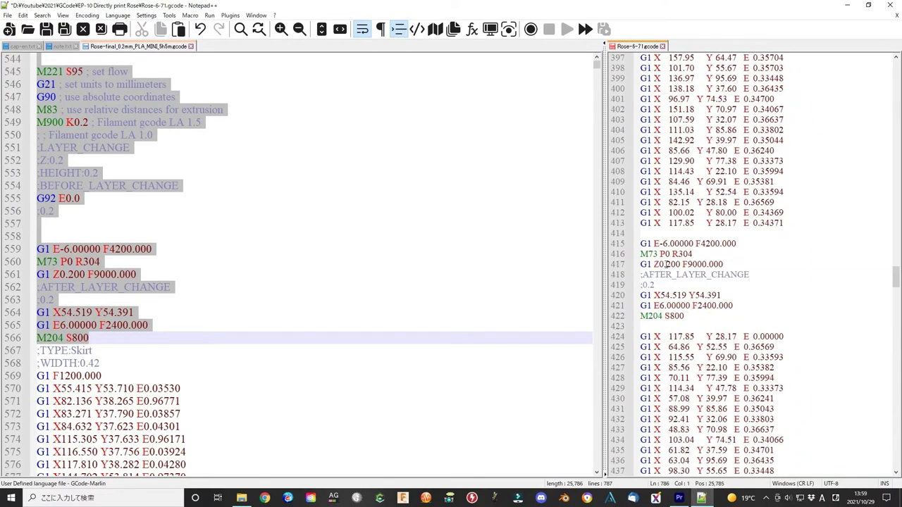
click(666, 264)
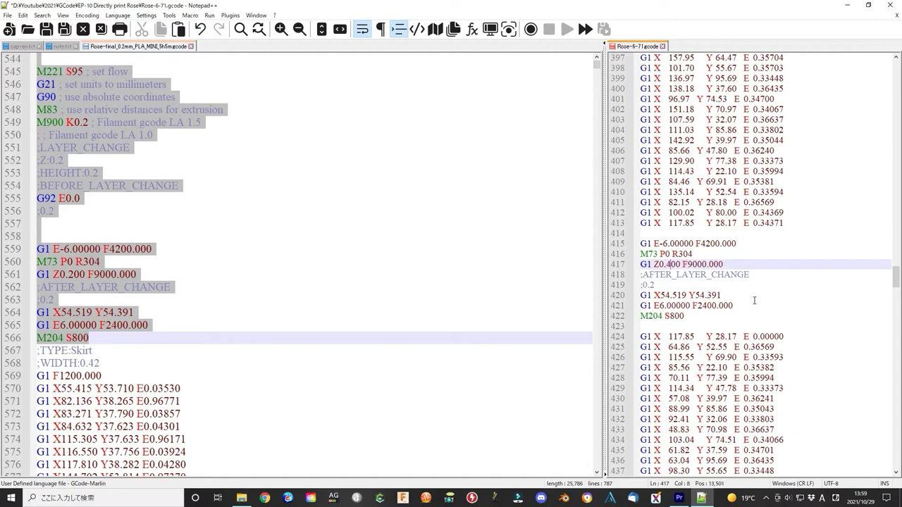
drag(643, 295, 743, 296)
key(Delete)
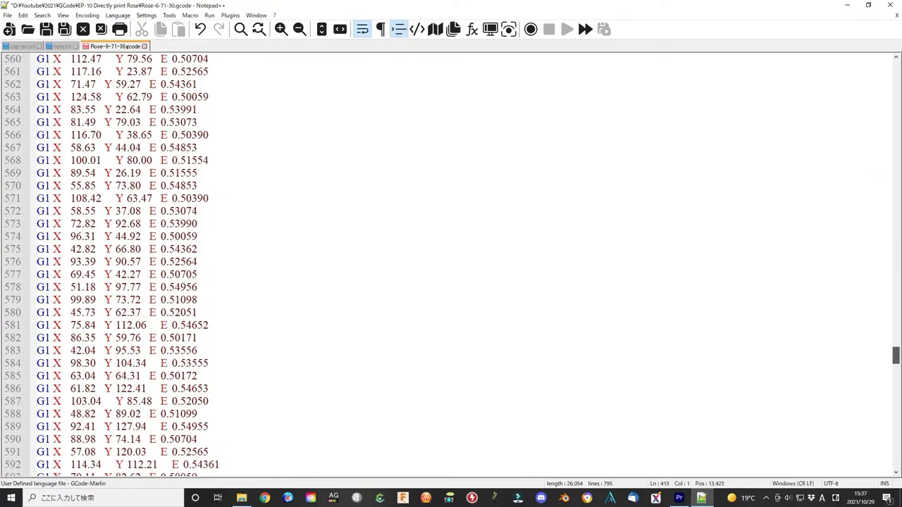
Copy the whole second layer block, Z0.400 included, and paste it 13 more times before the M107 end code
scroll(336, 346, down, 20)
shift+click(233, 338)
click(233, 339)
key(Return)
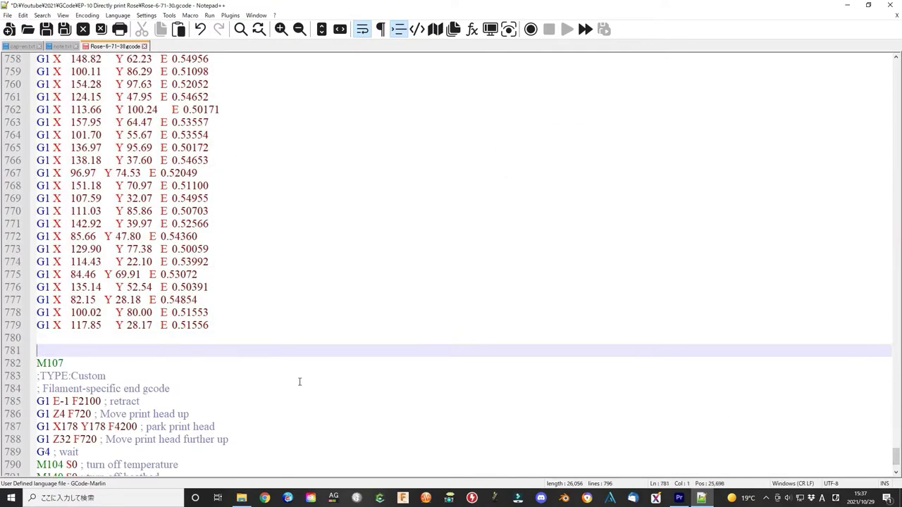
key(ctrl+v)
key(ctrl+v)
key(ctrl+v)
key(ctrl+v)
key(ctrl+v)
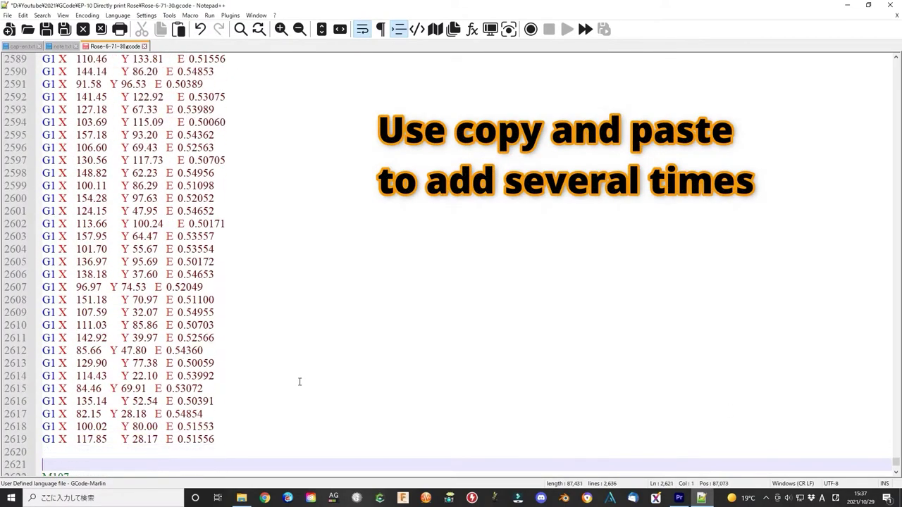
key(ctrl+v)
key(ctrl+v)
key(ctrl+v)
key(ctrl+v)
key(ctrl+v)
key(ctrl+v)
key(ctrl+v)
key(ctrl+v)
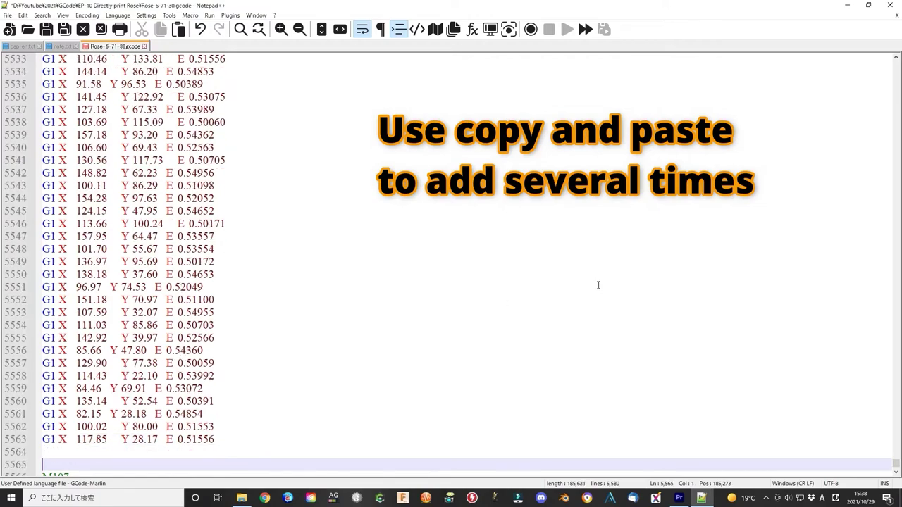
Use find and replace to change G1 Z0.400 to G1 Z0.600 in the third layer block and G1 Z0.800 in the fourth
scroll(598, 285, up, 20)
click(620, 325)
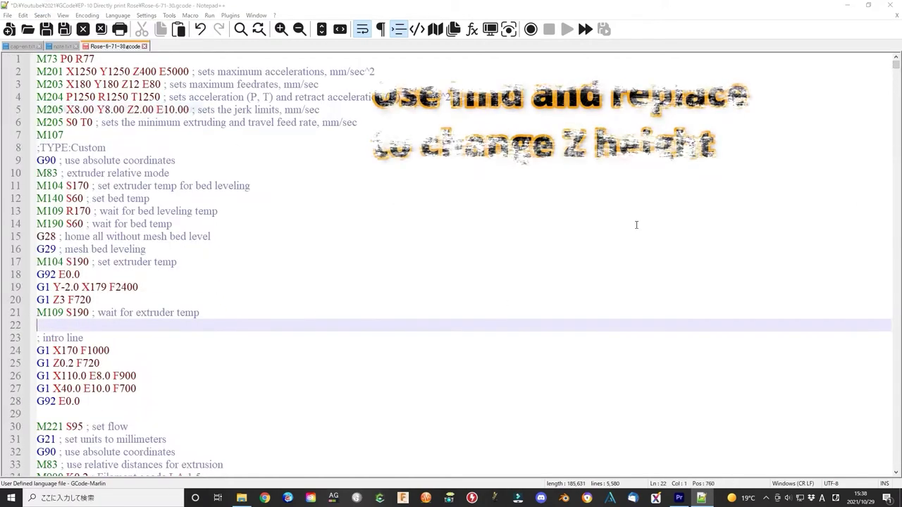
key(ctrl+h)
key(Return)
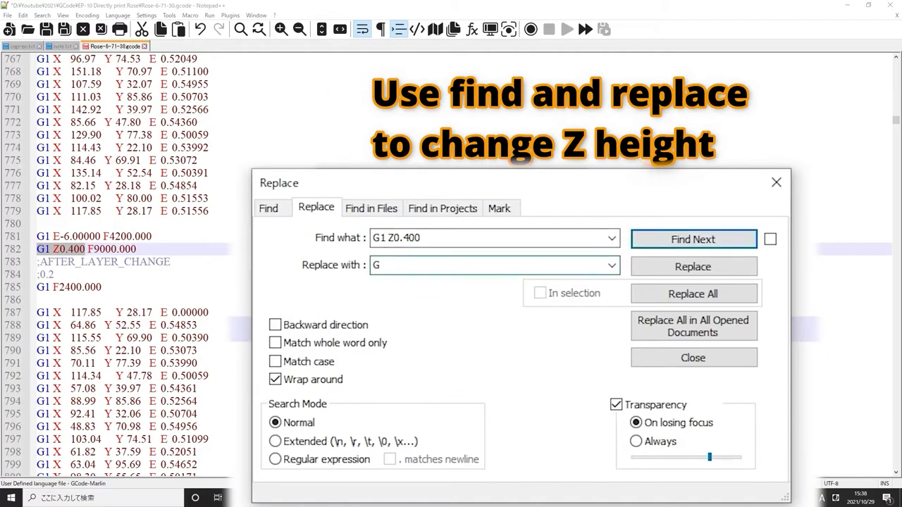
text(G1 Z0.600)
click(727, 270)
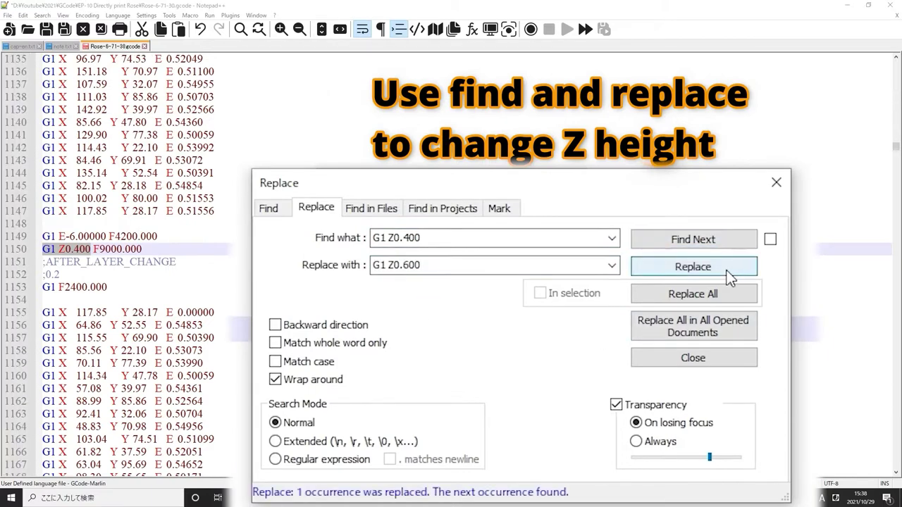
click(405, 273)
text(0)
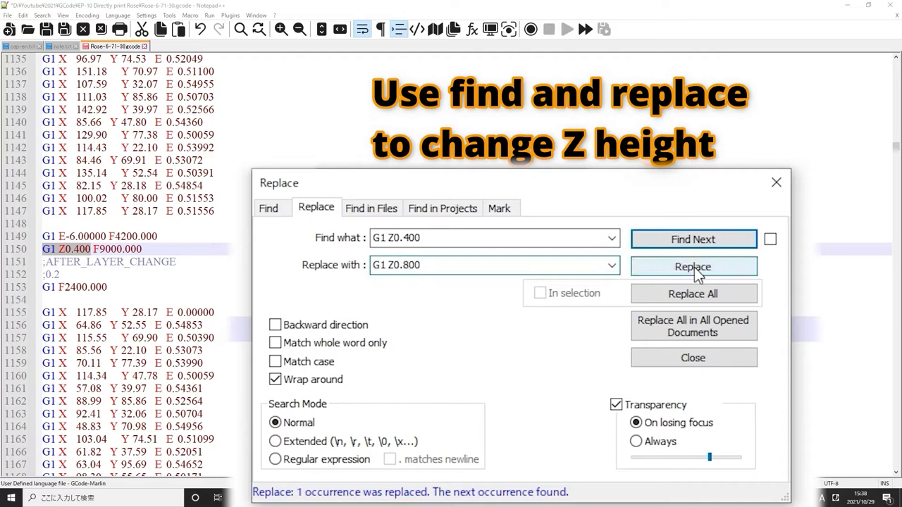
click(693, 266)
Replace G1 Z0.400 with G1 Z1.0, G1 Z1.2 and G1 Z1.4 in the fifth, sixth and seventh layer blocks
click(405, 265)
text(G1 Z1.0)
click(714, 268)
click(405, 266)
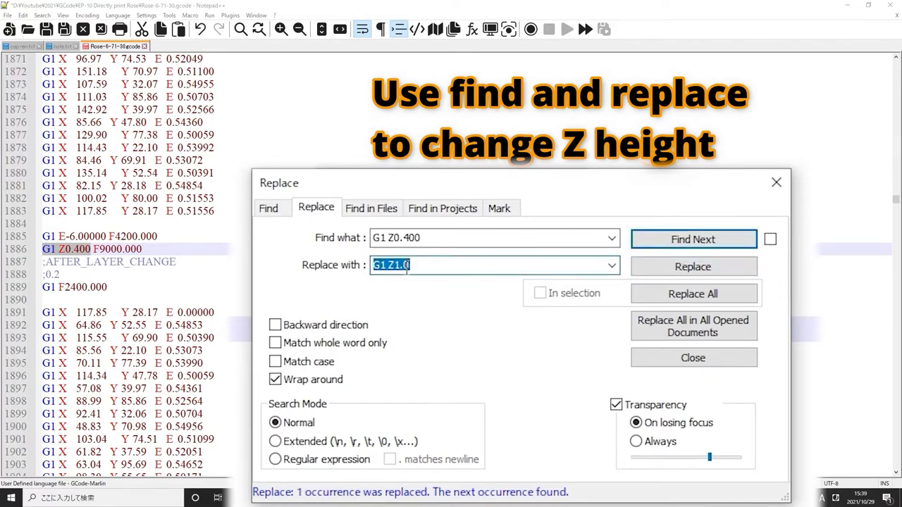
text(G1 Z1.2)
click(693, 267)
click(406, 268)
text(G1 Z1.4)
click(693, 266)
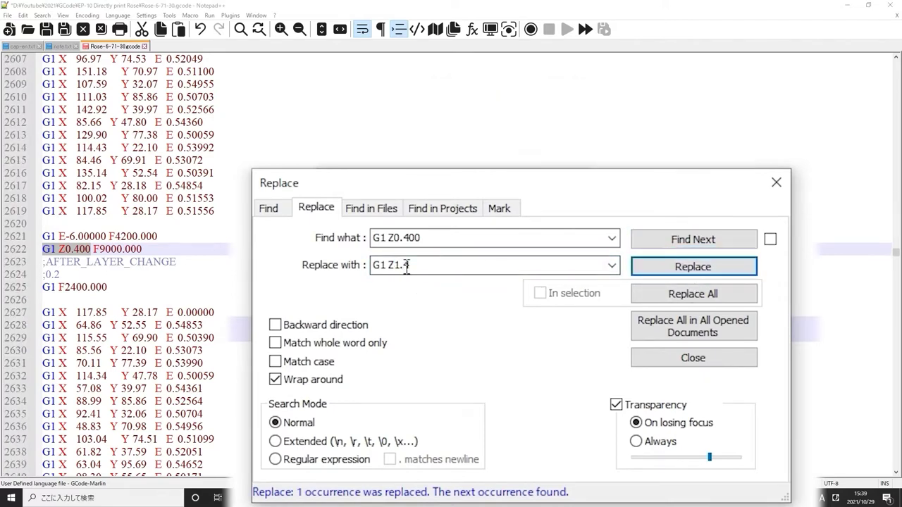
Replace G1 Z0.400 with G1 Z1.6 in the eighth layer block and G1 Z1.8 in the ninth, closing the replacement dialog
click(405, 266)
text(G1 Z1.6)
click(693, 267)
click(405, 266)
text(G1 Z1.8)
click(693, 266)
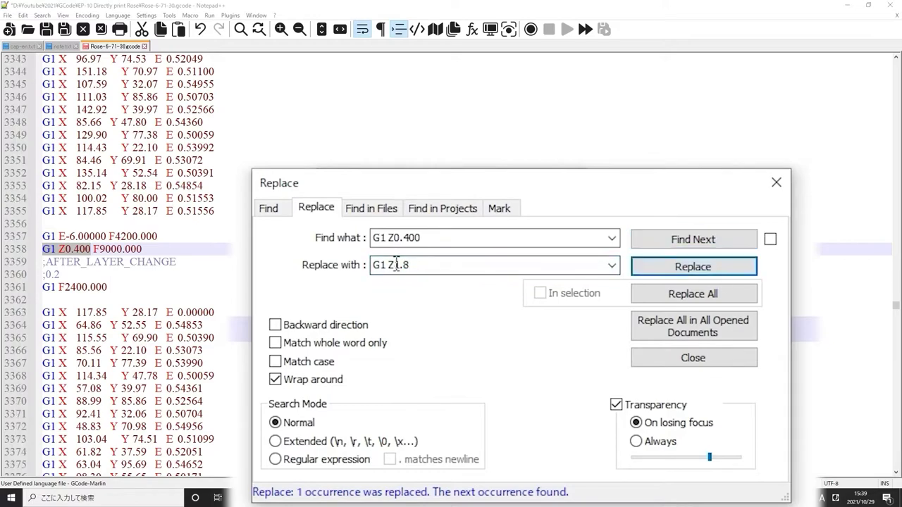
click(692, 358)
Delete the surplus layer blocks from line 3724 down to just before the M107 end code
click(171, 224)
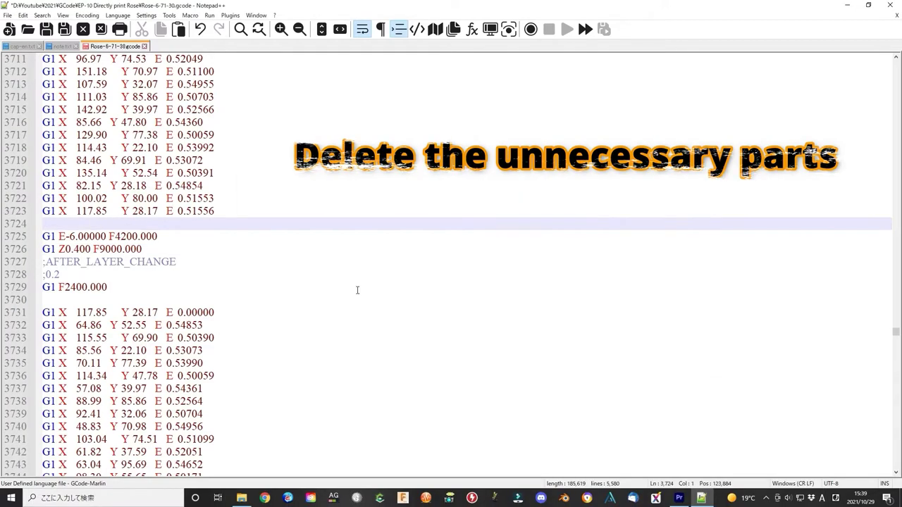
scroll(234, 411, down, 20)
scroll(234, 412, up, 4)
shift+click(215, 414)
key(Delete)
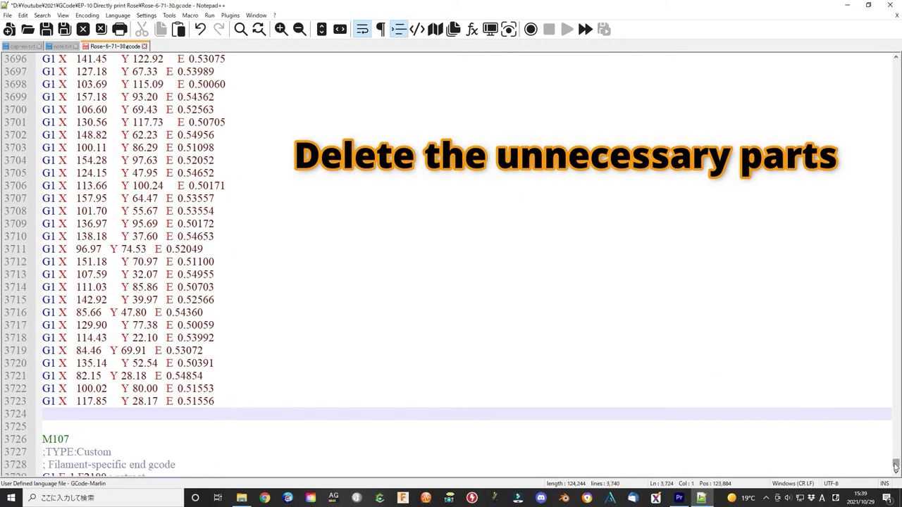
Search for G1 Z from the start of the file and check the Z height of each layer block
key(ctrl+Home)
click(84, 324)
click(41, 15)
click(55, 26)
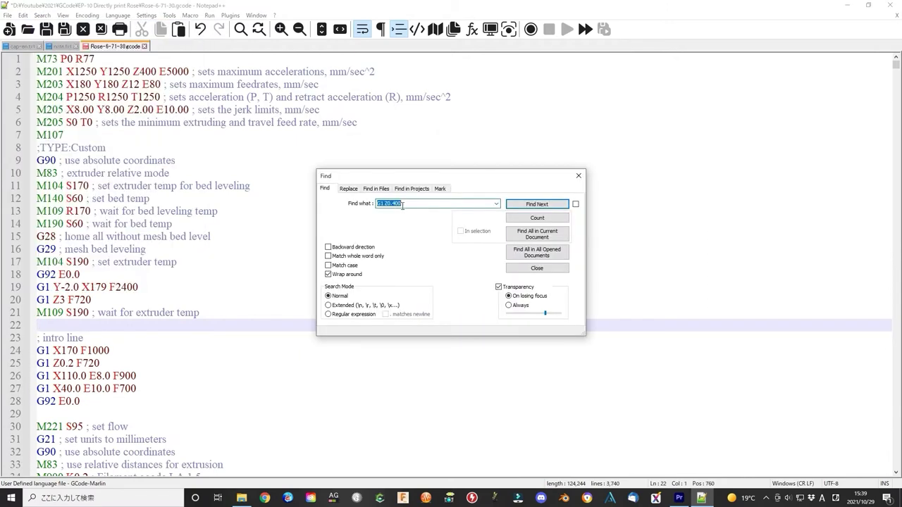
key(BackSpace)
click(537, 204)
click(537, 204)
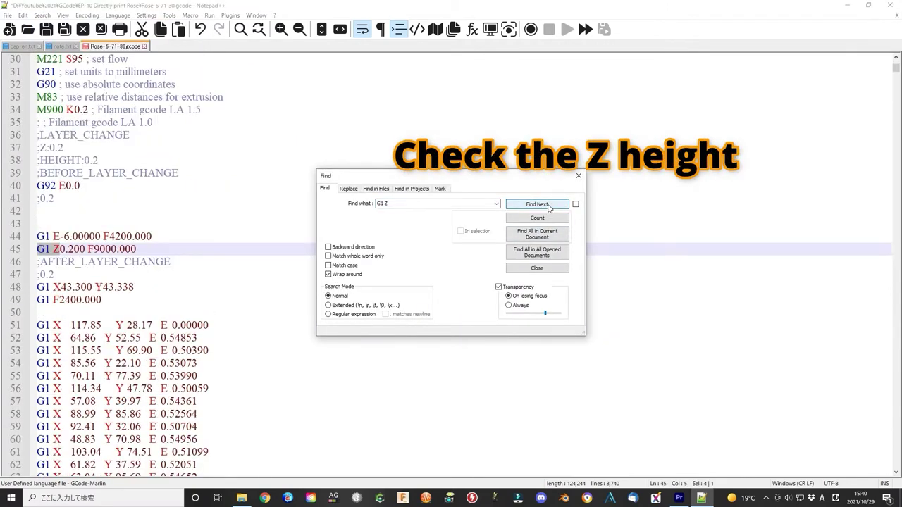
click(542, 204)
click(548, 205)
click(548, 205)
click(548, 205)
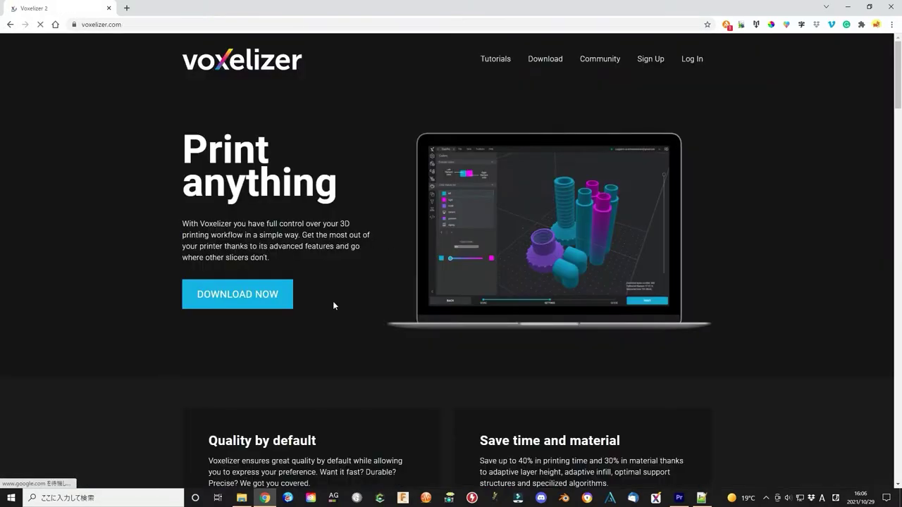
Switch to Chrome and look through the feature descriptions on the voxelizer.com home page
scroll(540, 296, down, 6)
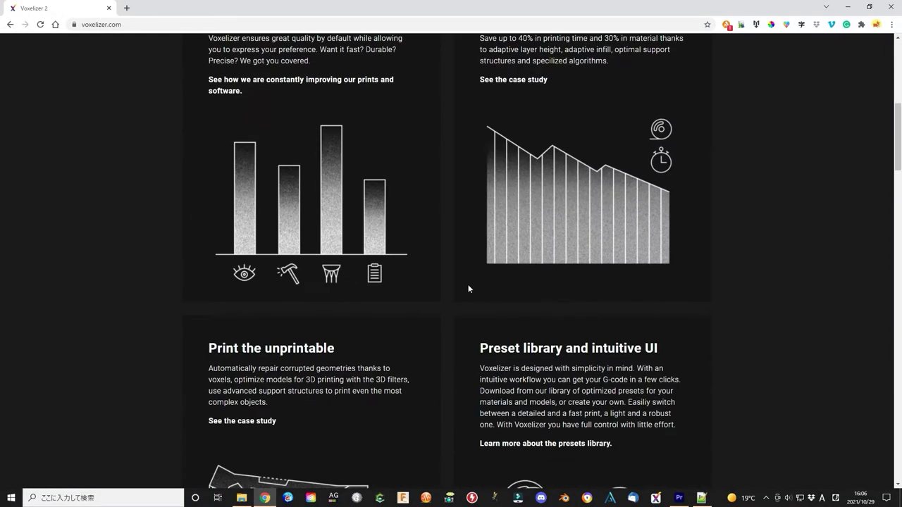
scroll(470, 285, down, 5)
scroll(564, 240, down, 7)
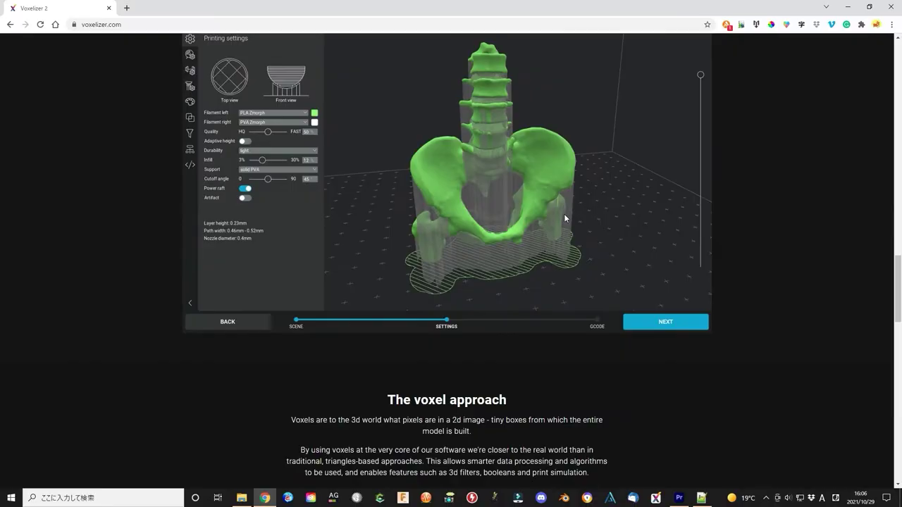
scroll(563, 215, down, 10)
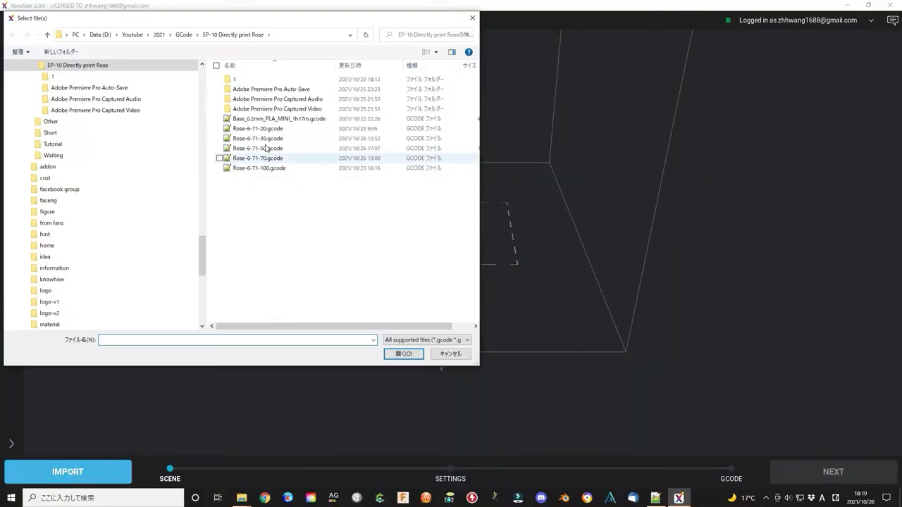
Switch to Voxelizer, import Rose-6-71-50.gcode and inspect its toolpath preview
click(242, 151)
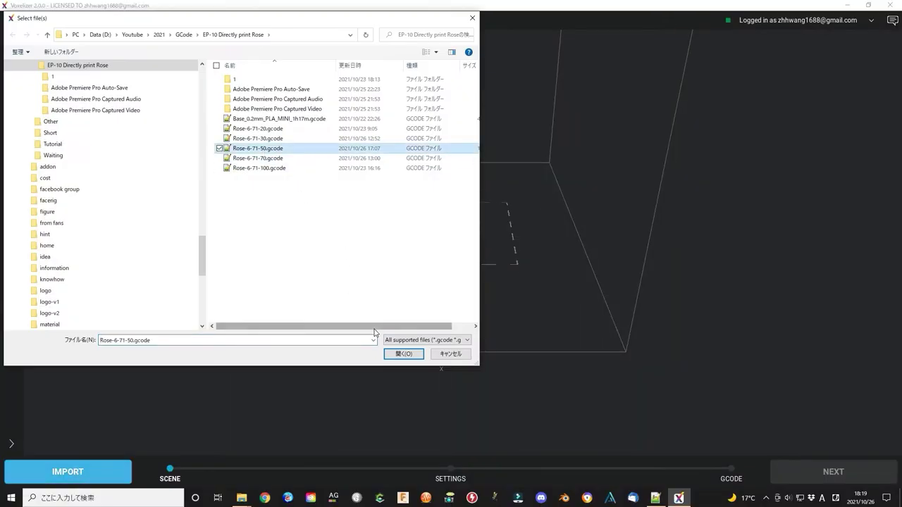
click(418, 343)
click(488, 283)
drag(627, 316, 574, 276)
scroll(495, 220, up, 5)
Convert the rose G-code to a solid model with Voxelize Precise at a 0.1 mm voxel size
click(159, 19)
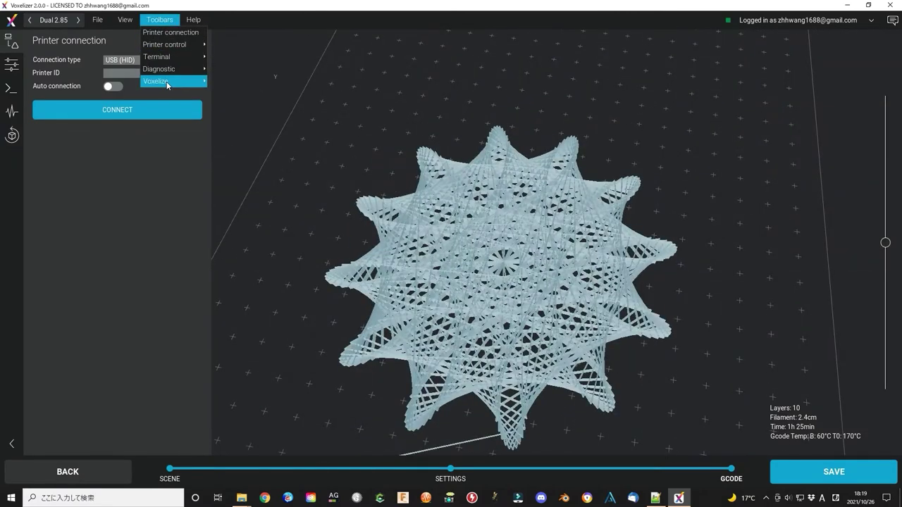
click(223, 81)
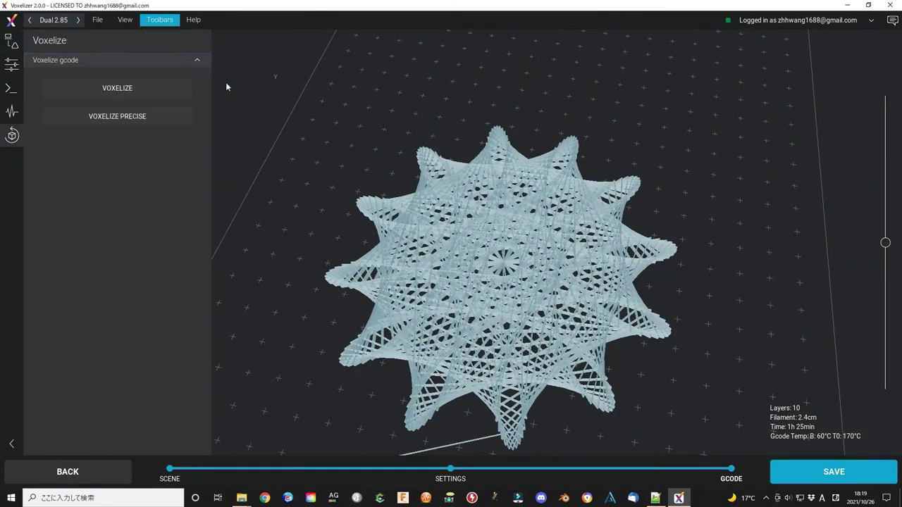
click(124, 116)
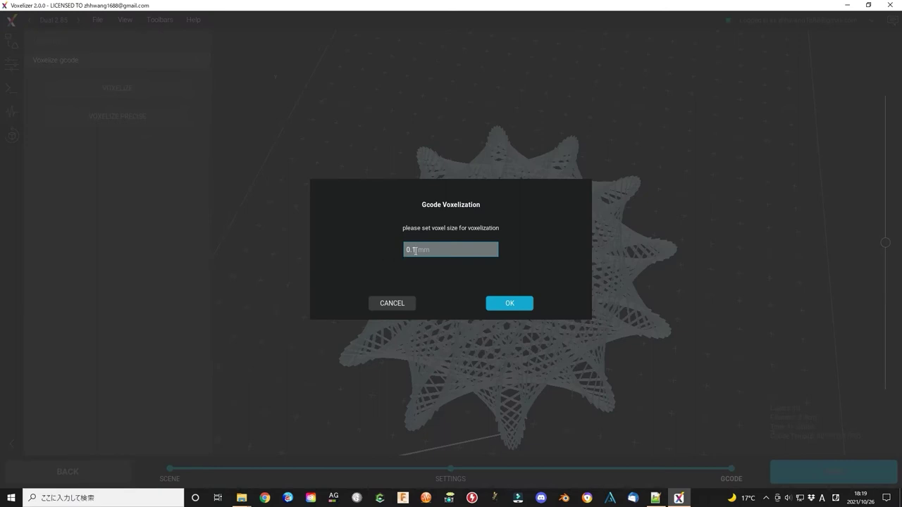
click(510, 304)
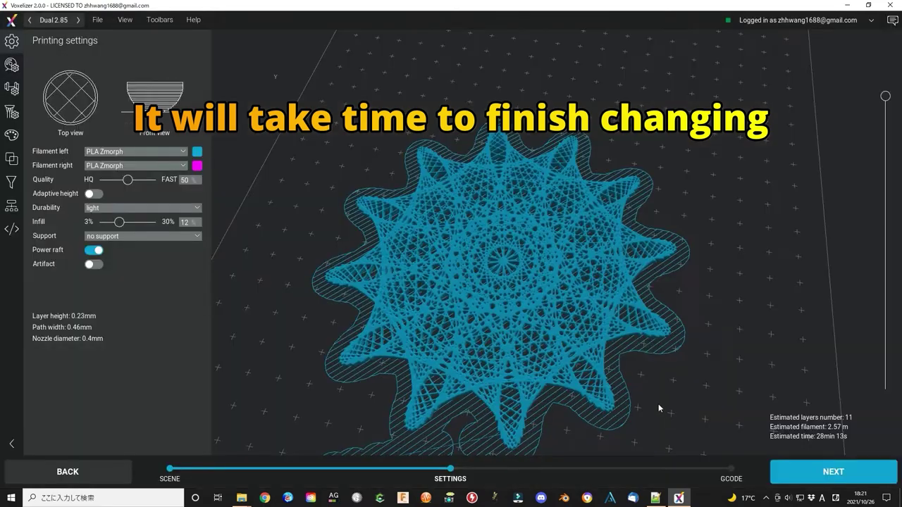
Inspect the voxelized rose model and export it as an STL mesh
scroll(669, 341, up, 5)
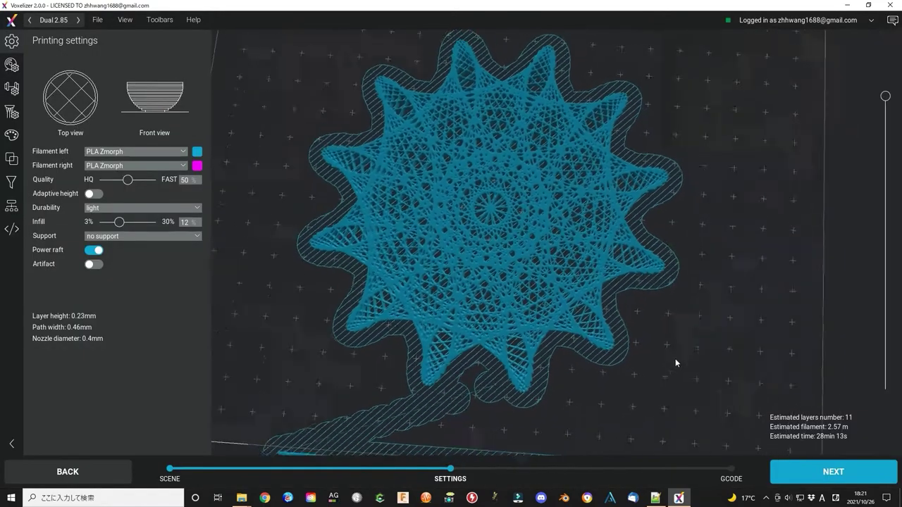
mouse_move(675, 358)
mouse_down()
mouse_move(683, 388)
mouse_move(677, 363)
mouse_up()
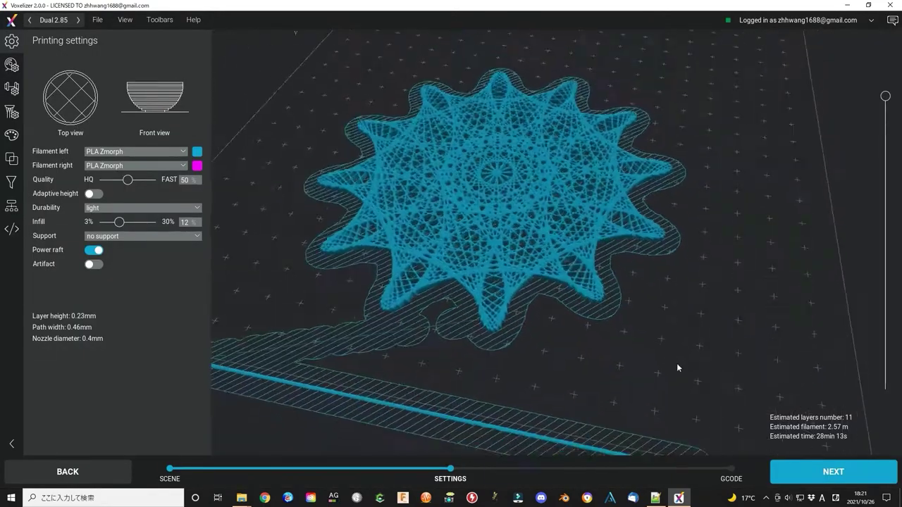
click(98, 20)
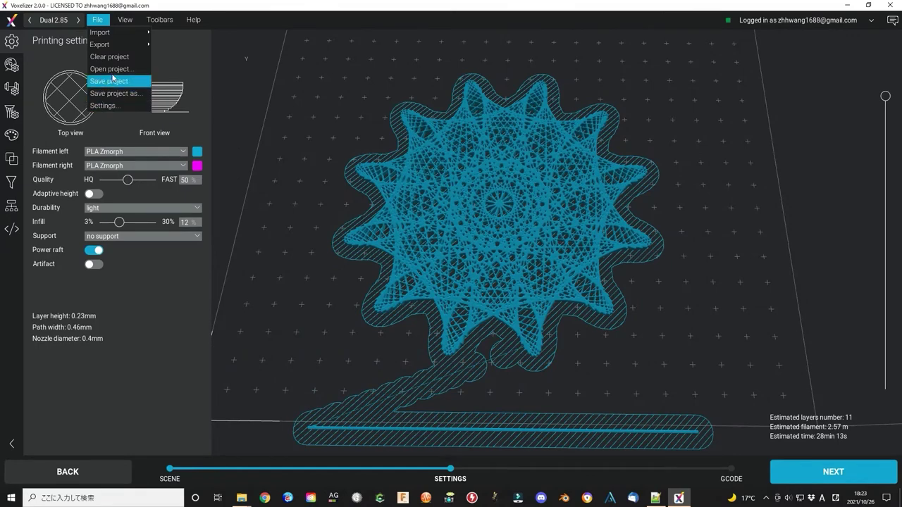
mouse_move(131, 45)
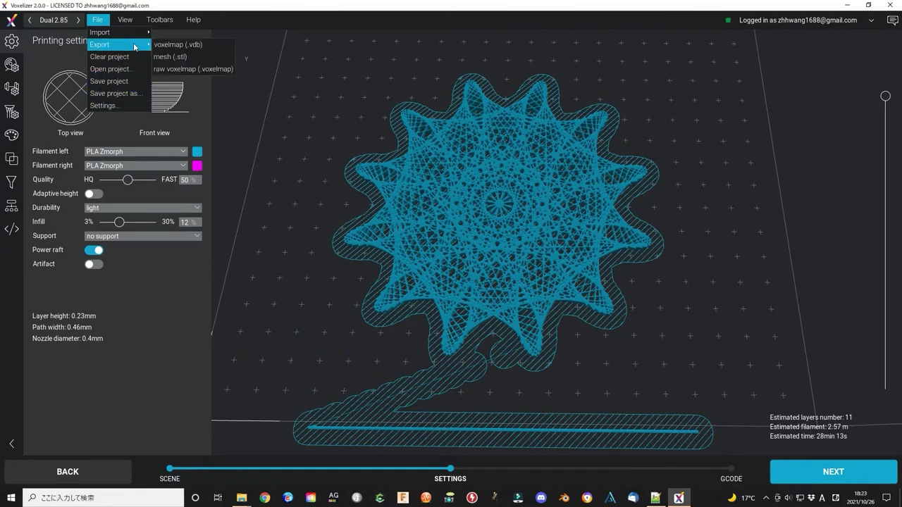
click(177, 57)
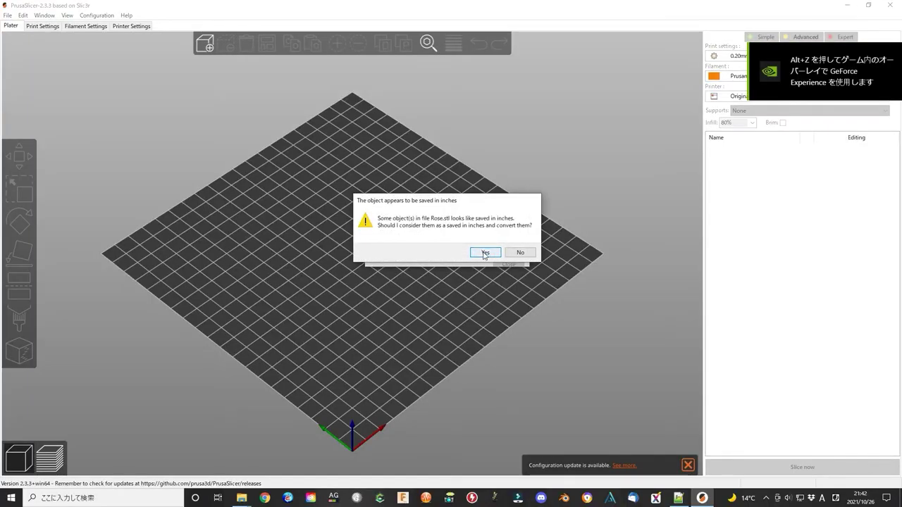
Switch to PrusaSlicer, load Rose.stl with conversion from inches, and dismiss the configuration update notice
click(485, 253)
click(689, 463)
scroll(540, 353, up, 3)
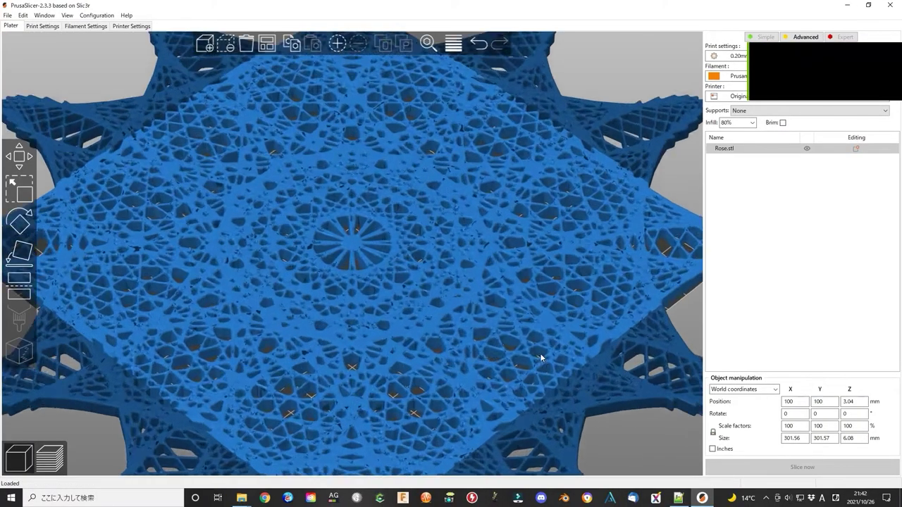
scroll(433, 268, down, 5)
mouse_move(433, 268)
mouse_down()
mouse_move(505, 331)
mouse_move(420, 281)
mouse_up()
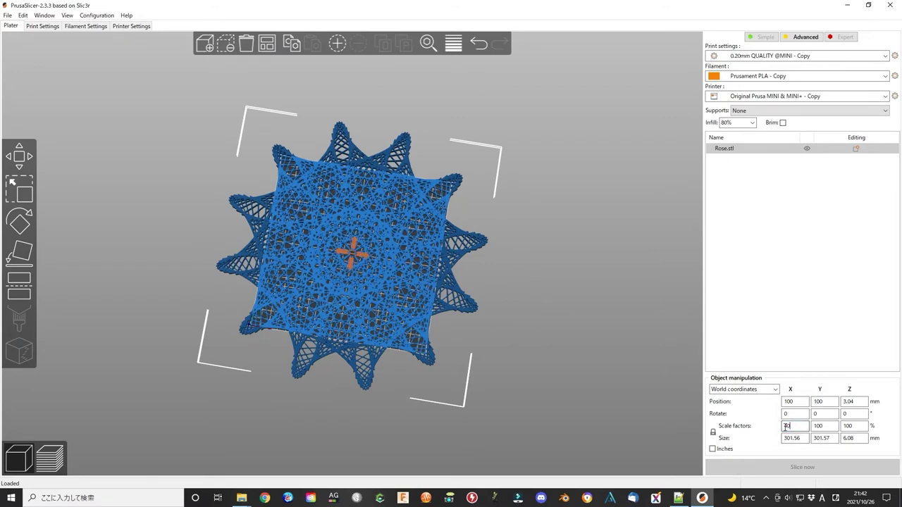
Scale the rose model uniformly to 40% so that it fits on the print bed
click(786, 427)
text(40)
key(Return)
click(423, 337)
click(352, 253)
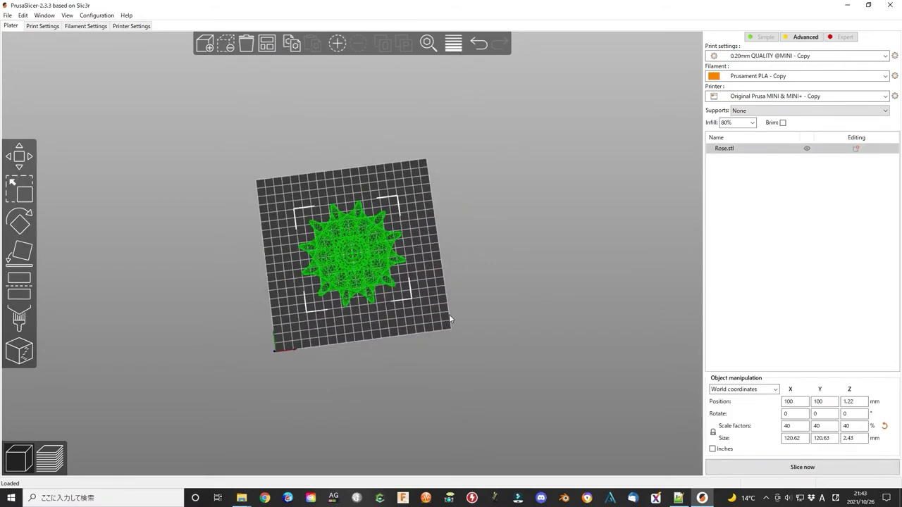
key(1)
scroll(383, 300, up, 3)
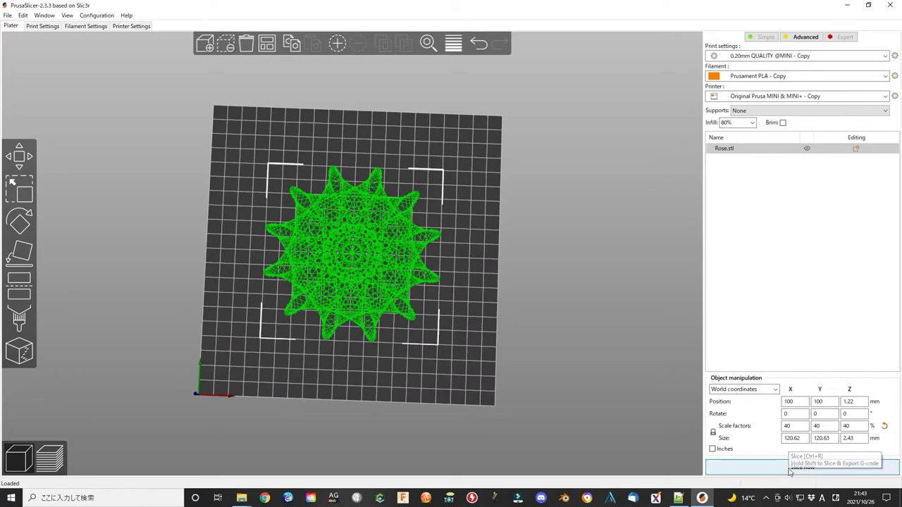
Slice the scaled rose model, inspect the sliced result on the bed, and dismiss the slicing warnings
click(761, 469)
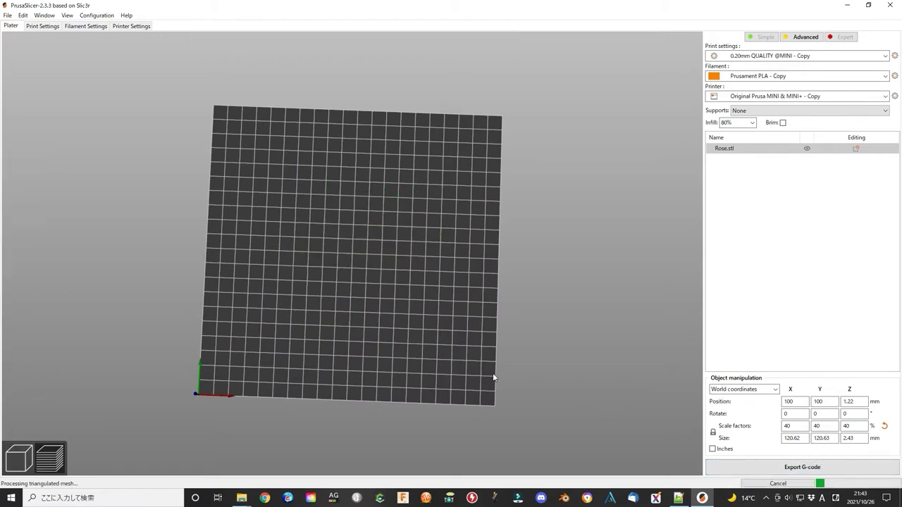
drag(503, 367, 597, 393)
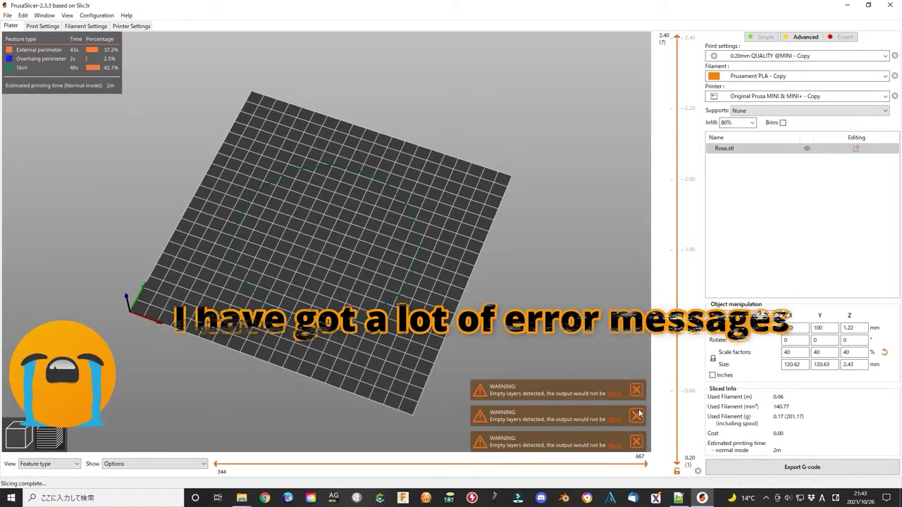
click(636, 390)
click(637, 415)
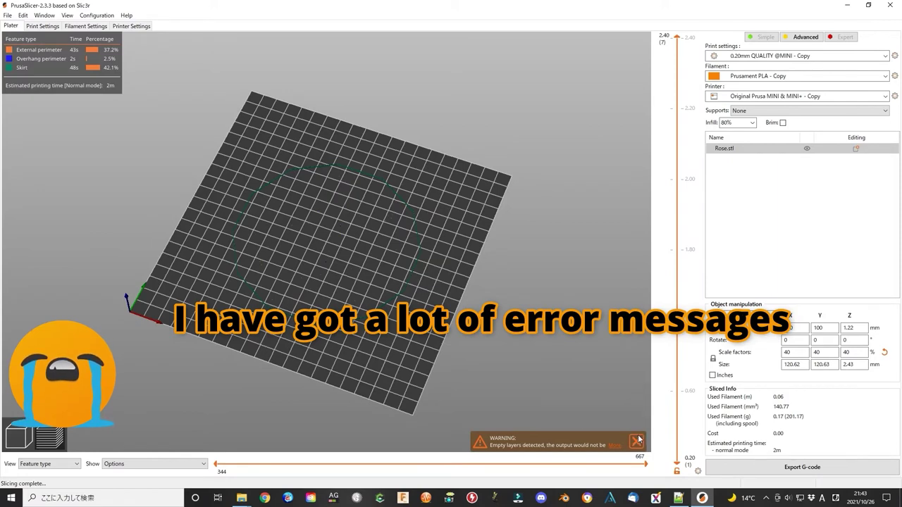
click(637, 440)
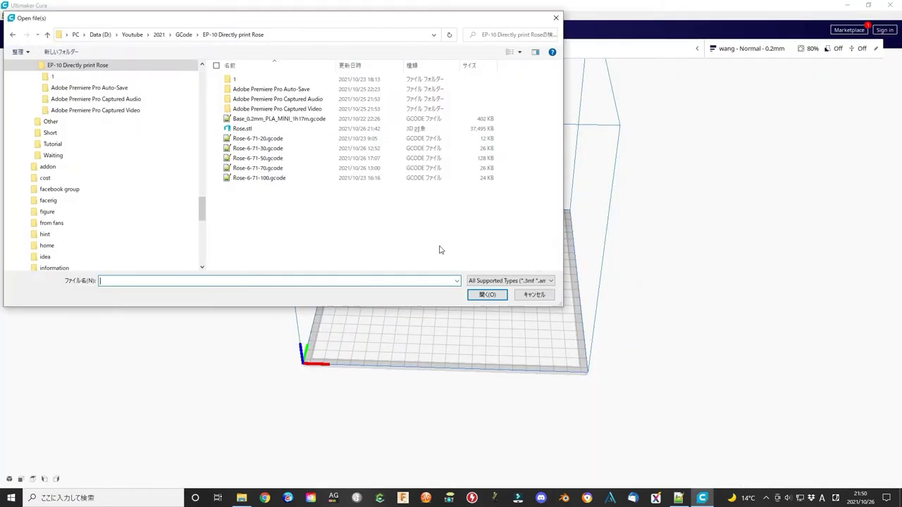
Switch to Ultimaker Cura and load Rose.stl onto the build plate
click(252, 130)
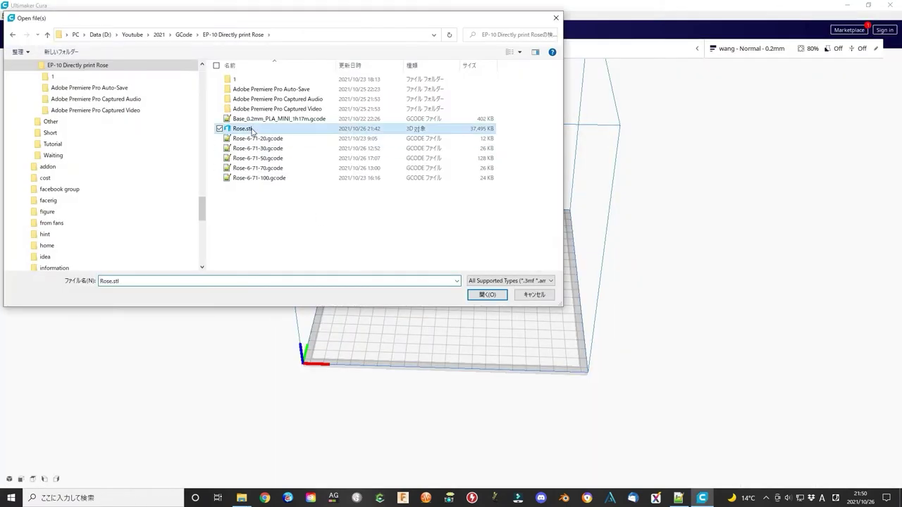
click(487, 295)
Scale the rose model uniformly to 118.7 mm in X and Y, and slice it
click(9, 232)
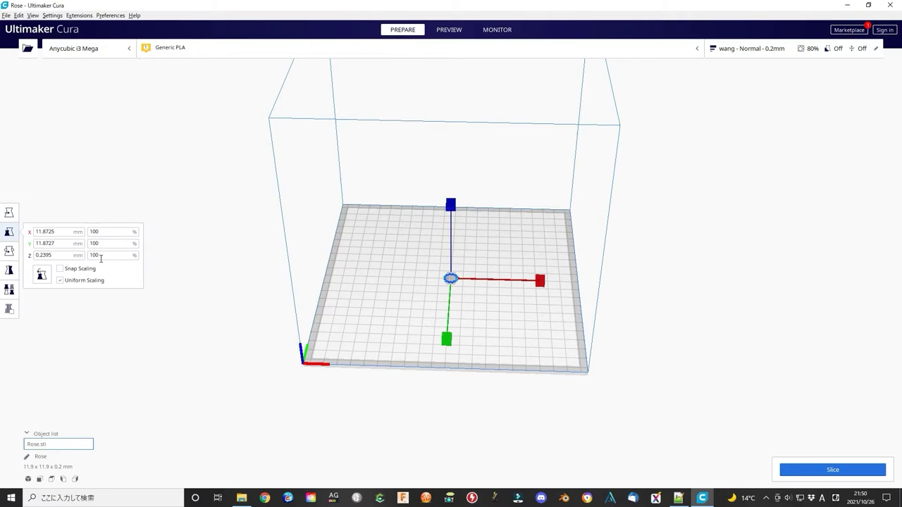
key(Return)
scroll(605, 389, up, 5)
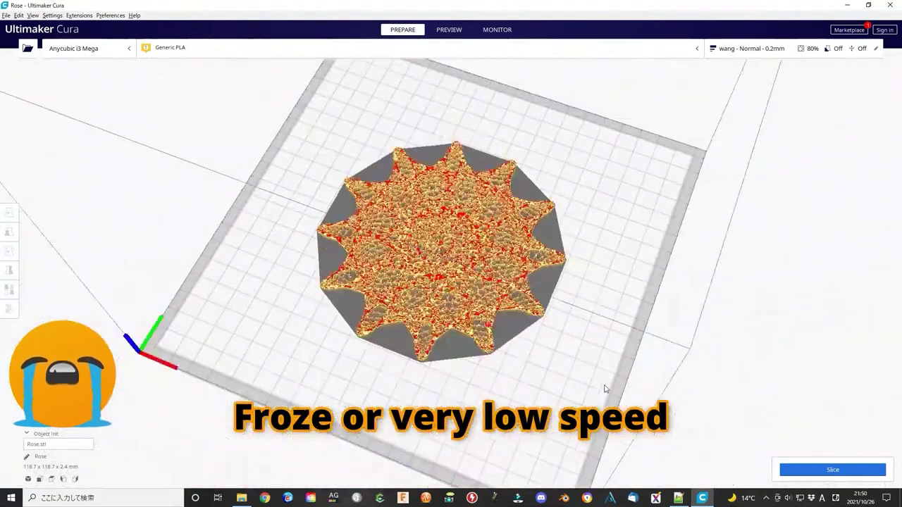
click(832, 469)
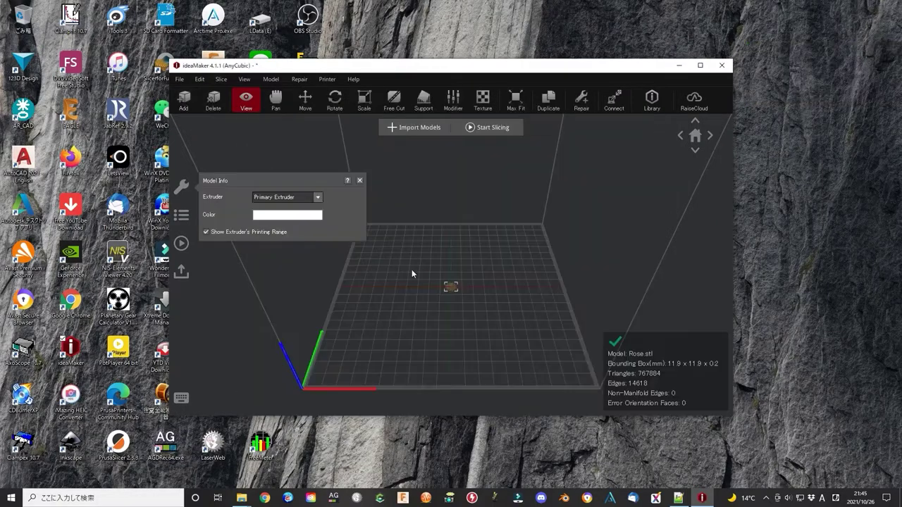
Switch to ideaMaker and scale the loaded rose model uniformly to 1000%
click(358, 180)
scroll(455, 289, up, 2)
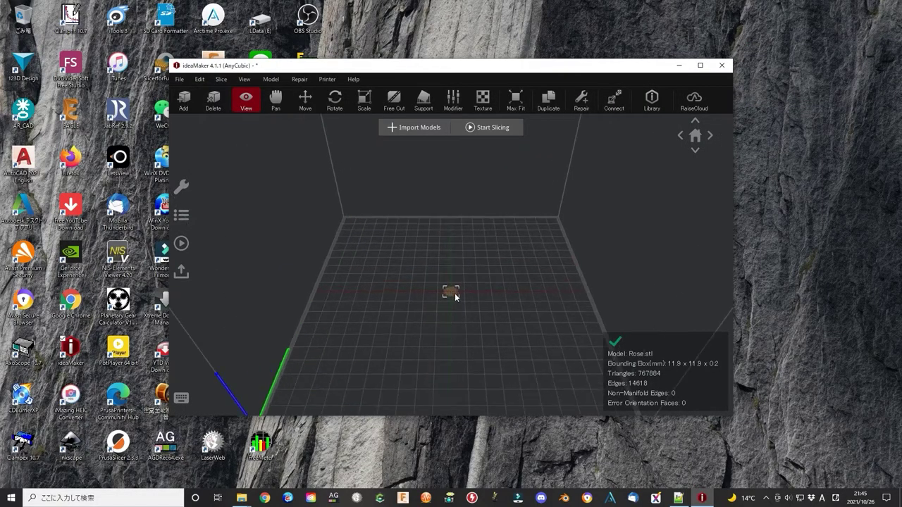
click(364, 99)
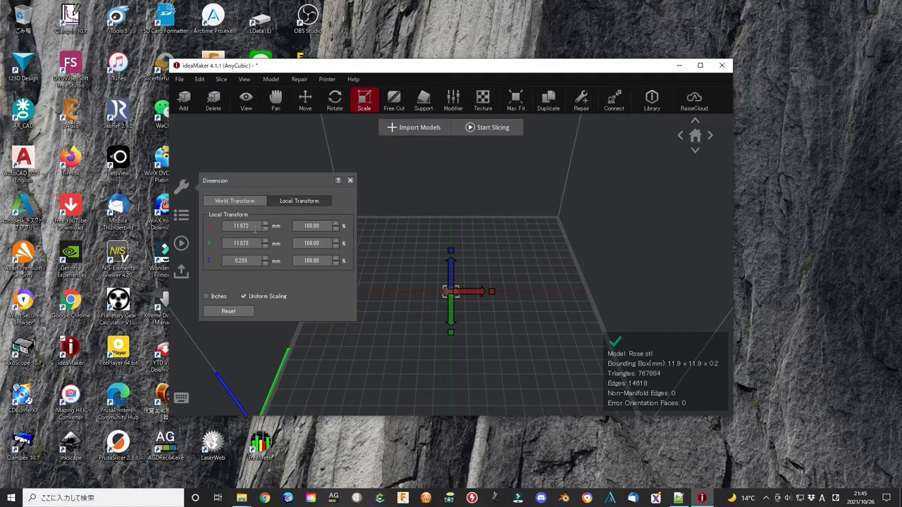
key(Return)
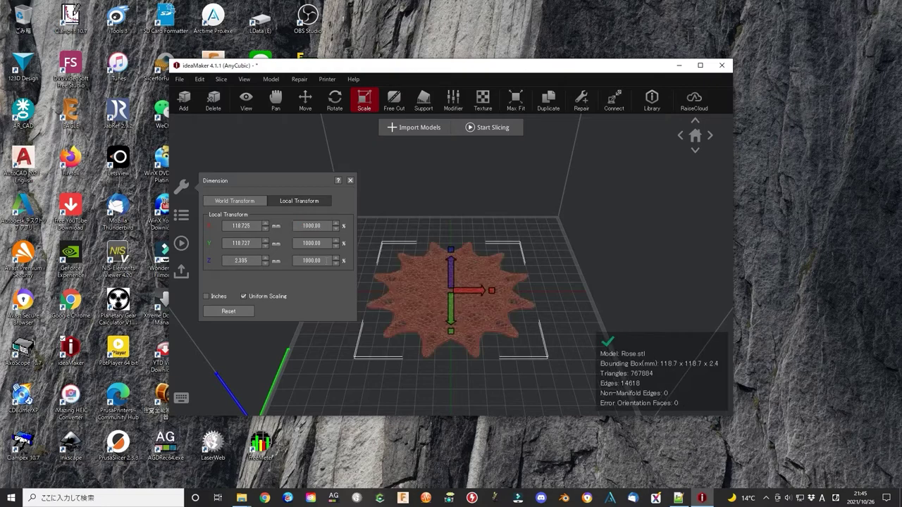
drag(493, 331, 495, 393)
Examine the modifier, surface texture and position options available for the rose model
click(454, 105)
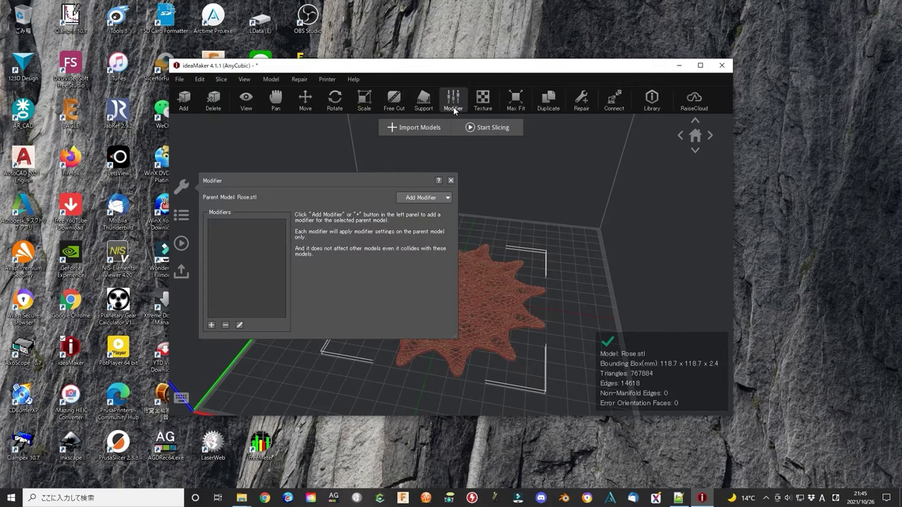
click(483, 102)
click(310, 195)
click(289, 204)
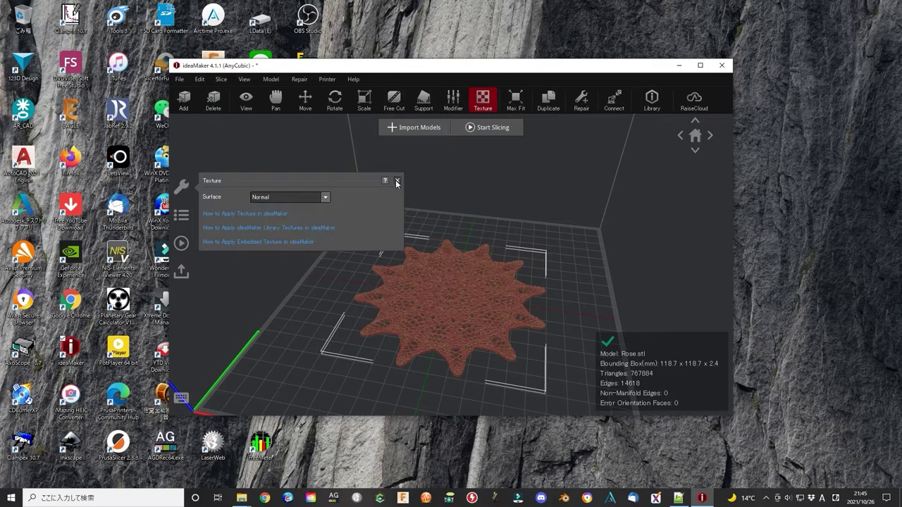
click(399, 180)
click(586, 107)
click(432, 257)
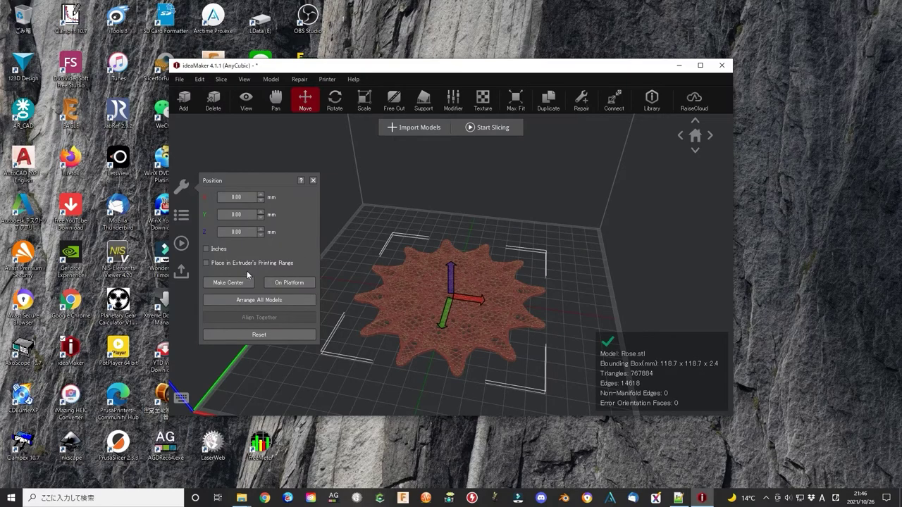
click(312, 180)
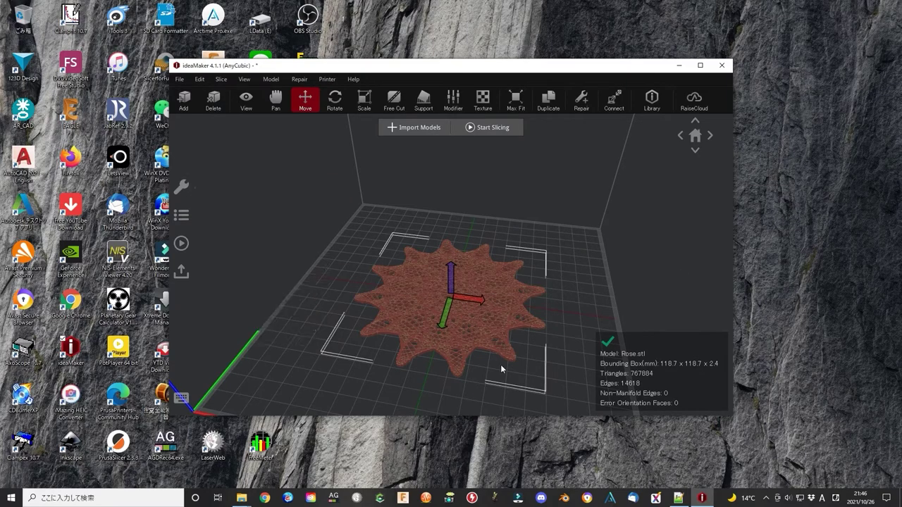
Slice the rose with New Template1 for the AnyCubic printer and open the print preview
click(536, 385)
click(487, 128)
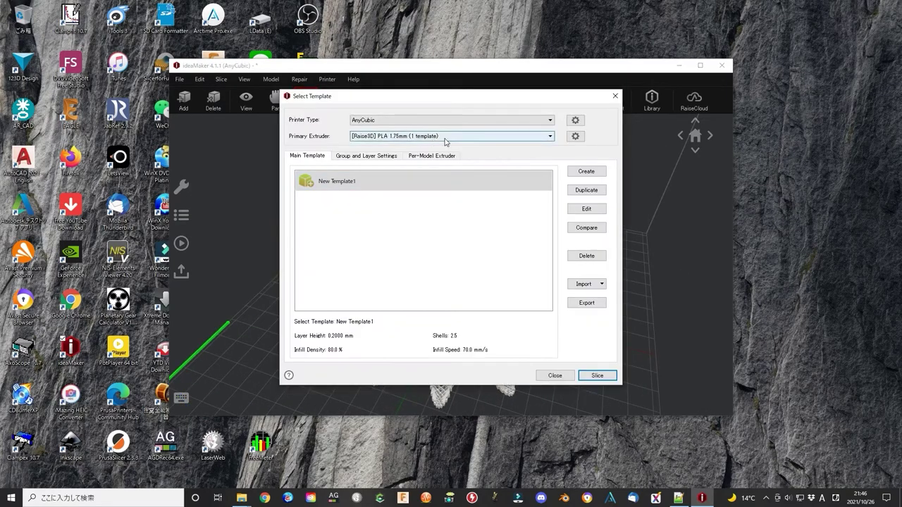
click(598, 376)
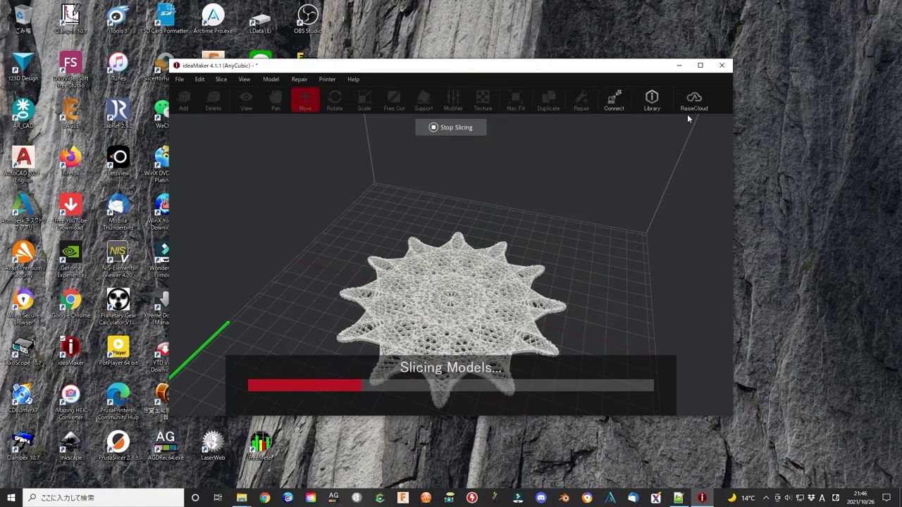
click(700, 65)
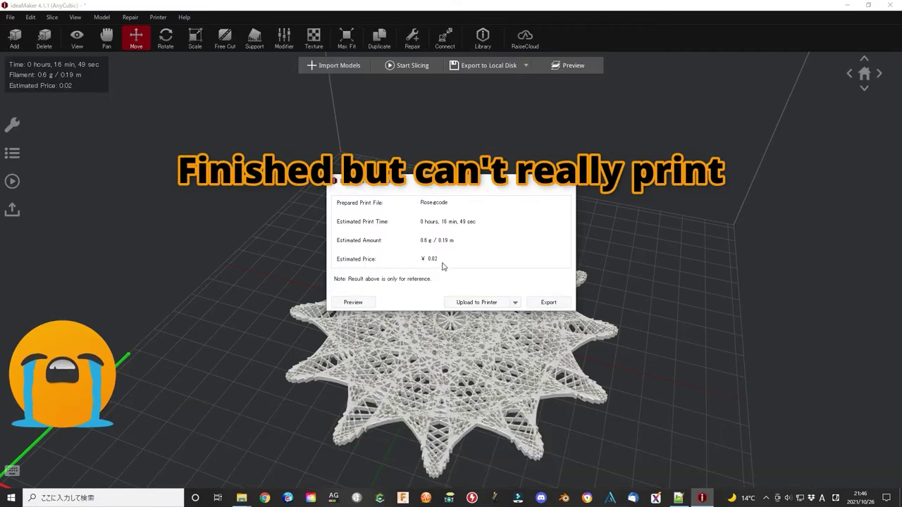
click(353, 302)
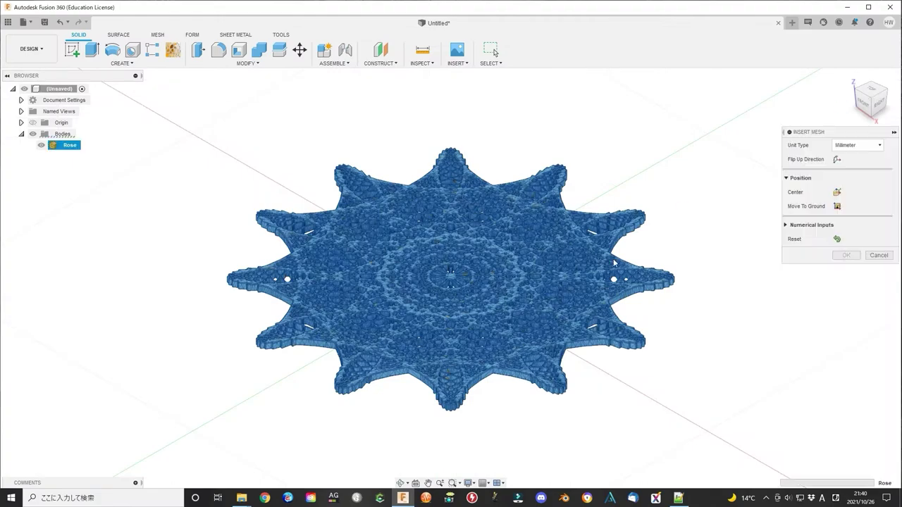
Switch to Fusion 360 and finish inserting the Rose mesh with Millimeter as its unit type
click(880, 146)
click(862, 162)
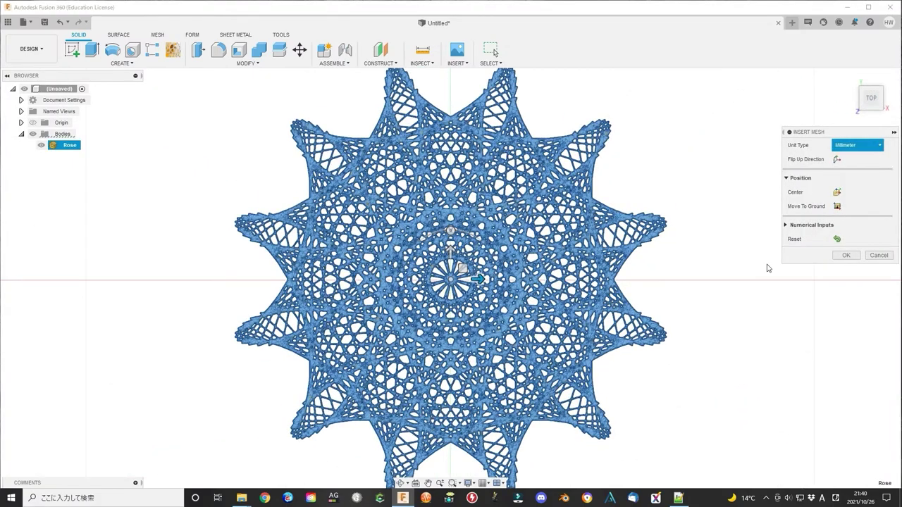
key(Down)
click(849, 258)
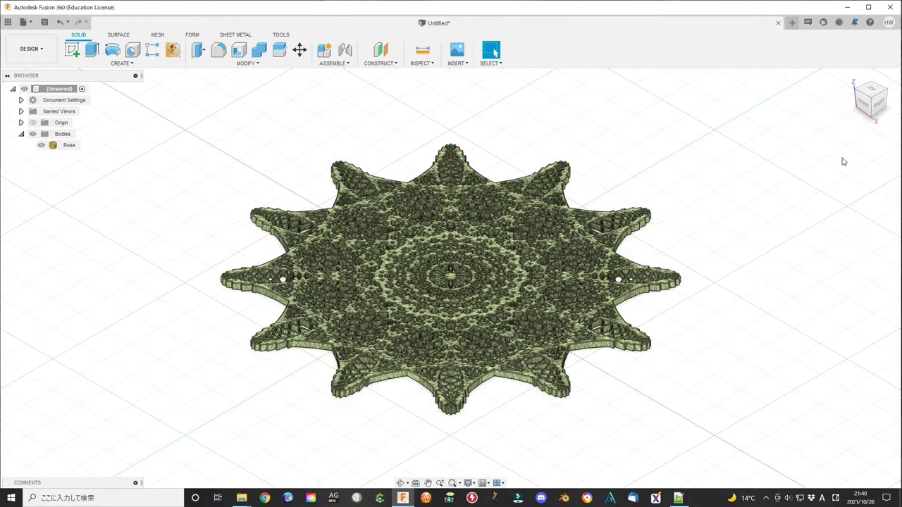
Examine the density of the rose mesh's faces from the top view and check the commands for the Rose body
click(870, 91)
click(396, 357)
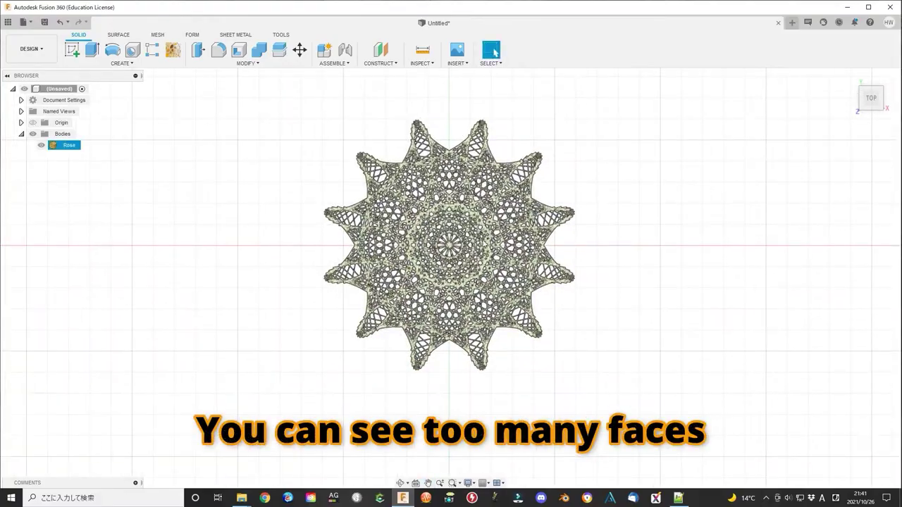
click(566, 314)
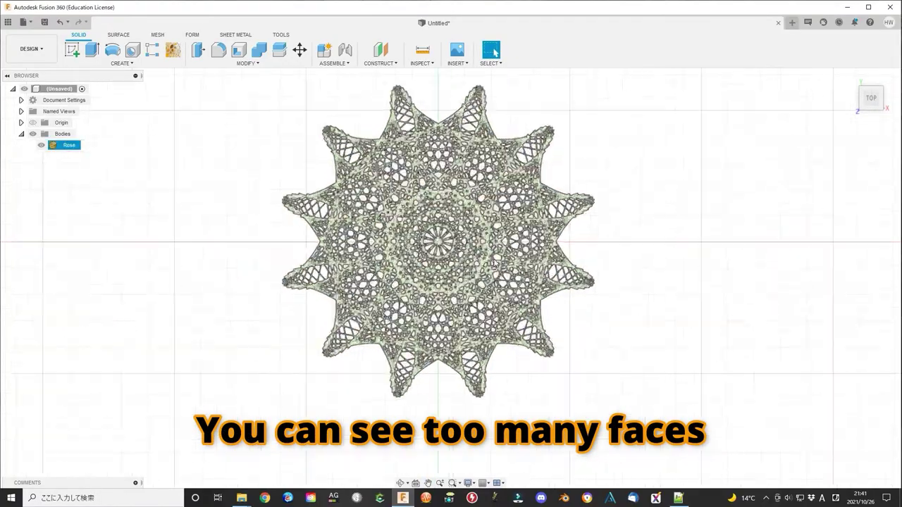
scroll(566, 314, up, 5)
scroll(405, 265, down, 10)
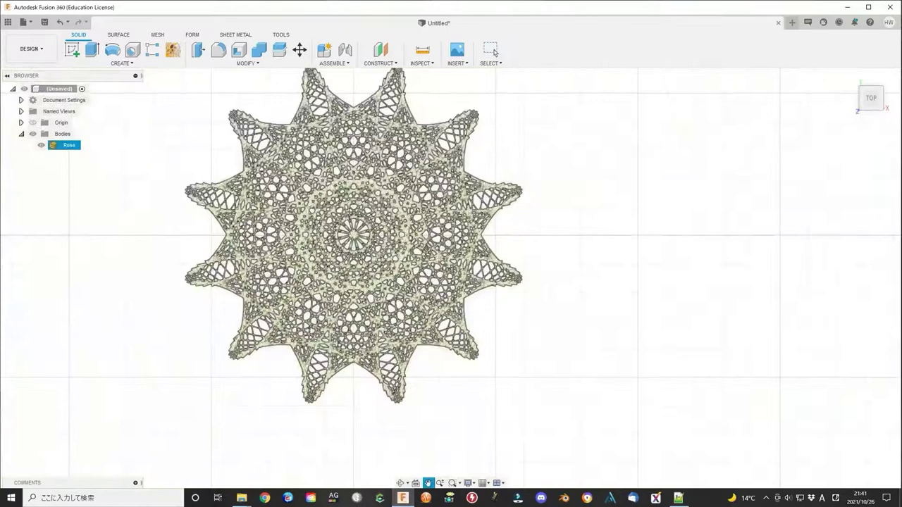
click(121, 63)
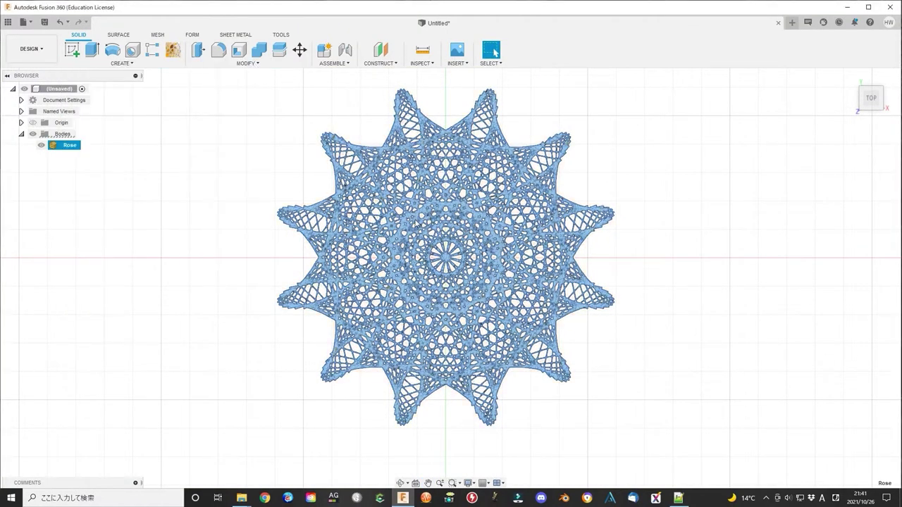
right_click(70, 146)
click(98, 232)
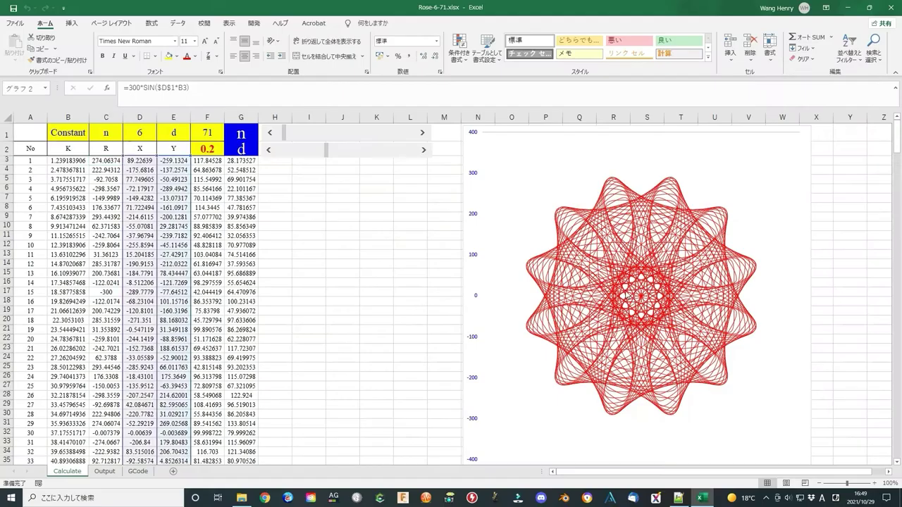
Select the rose-curve chart in Excel, switch to Illustrator, and choose SVG as the format for saving rose-6-71-a
click(619, 293)
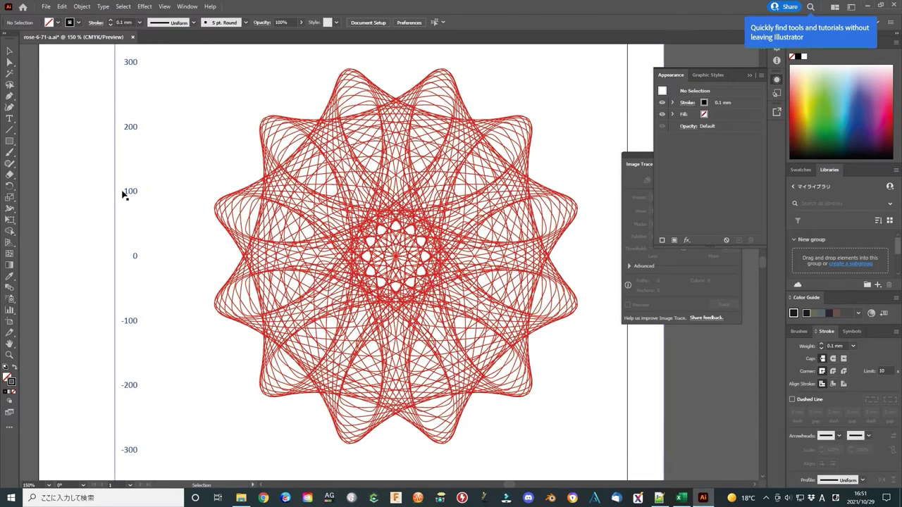
key(ctrl+shift+s)
click(141, 391)
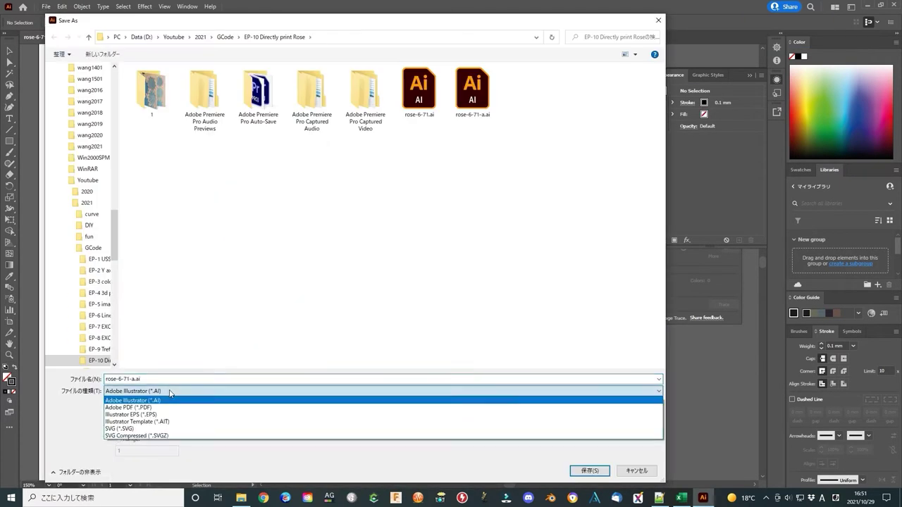
click(141, 425)
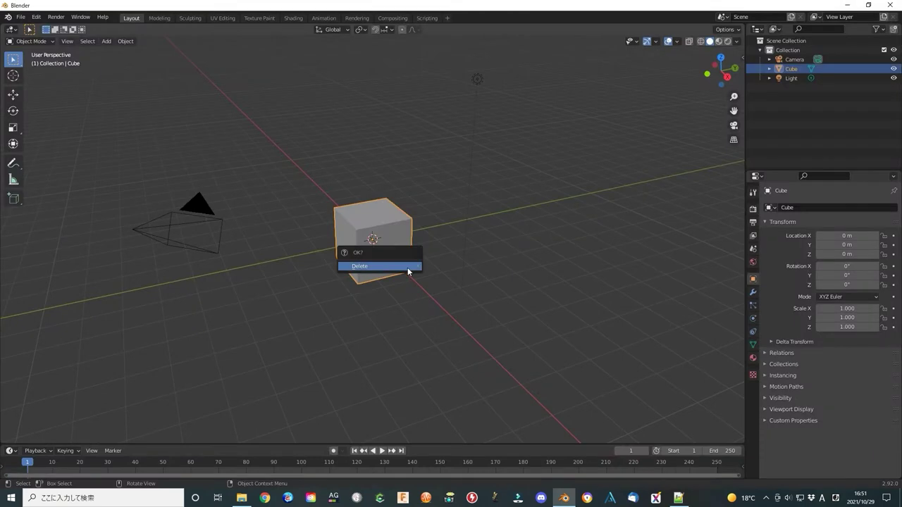
Switch to Blender, delete the default cube, and import rose-6-71-a.svg in the top view
click(408, 268)
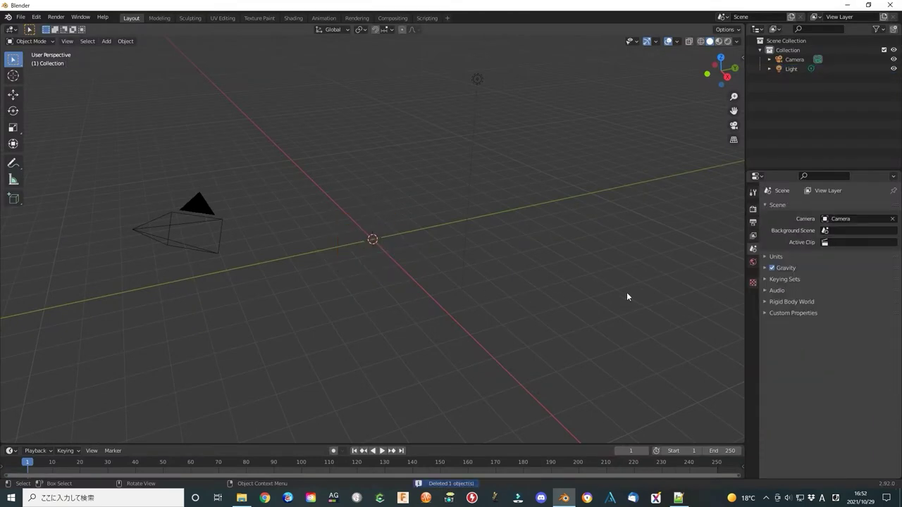
key(KP_7)
click(21, 16)
mouse_move(63, 143)
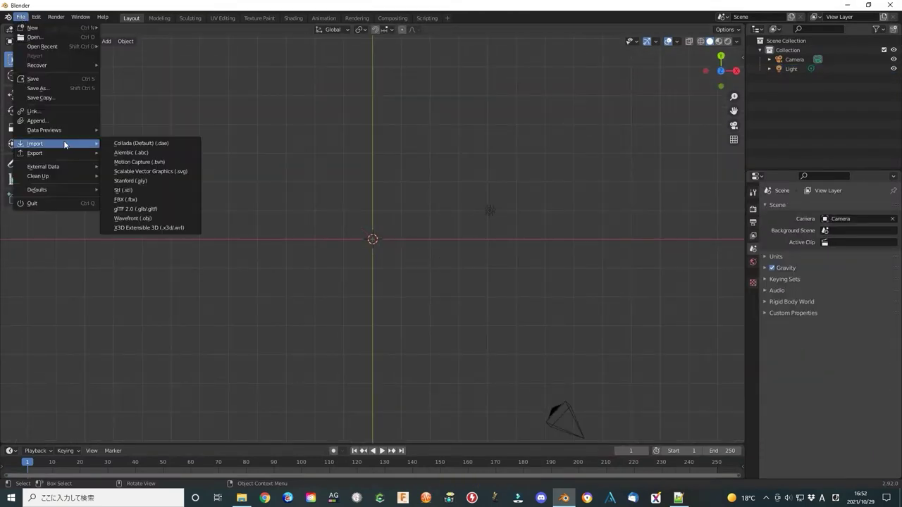
click(149, 172)
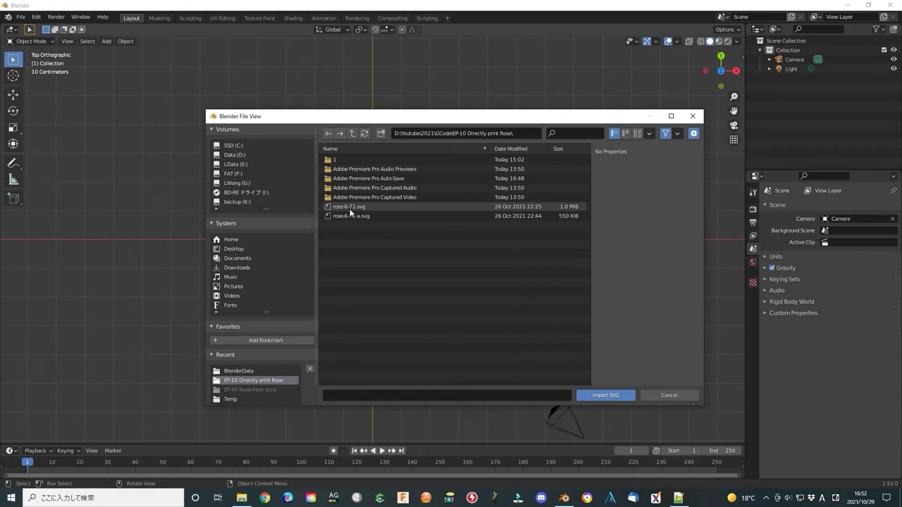
double_click(350, 210)
Inspect the imported rose artwork from several views, and select the curve to check its shape and bevel settings
drag(512, 352, 503, 386)
scroll(408, 187, up, 5)
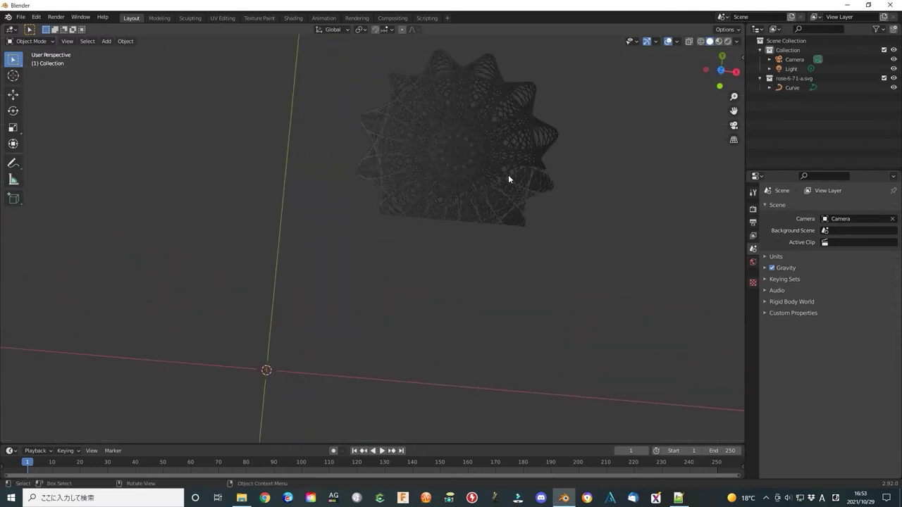
click(524, 191)
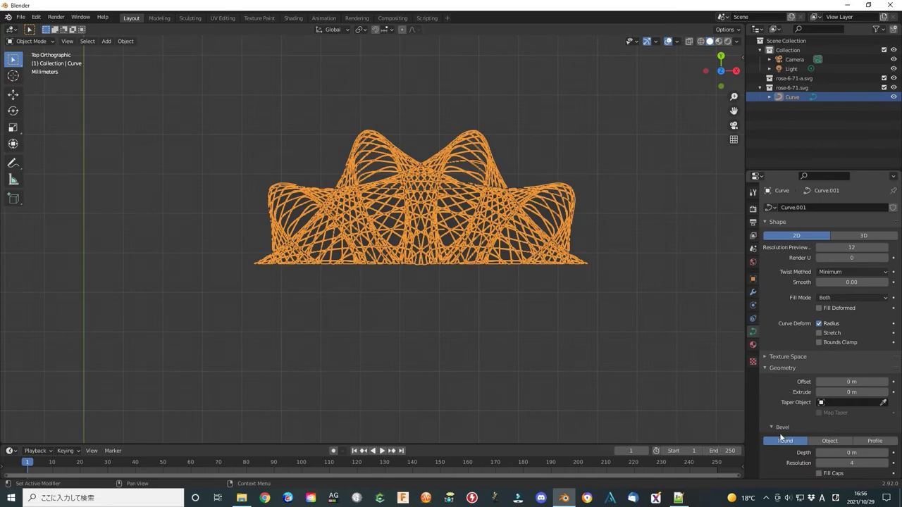
scroll(862, 357, down, 2)
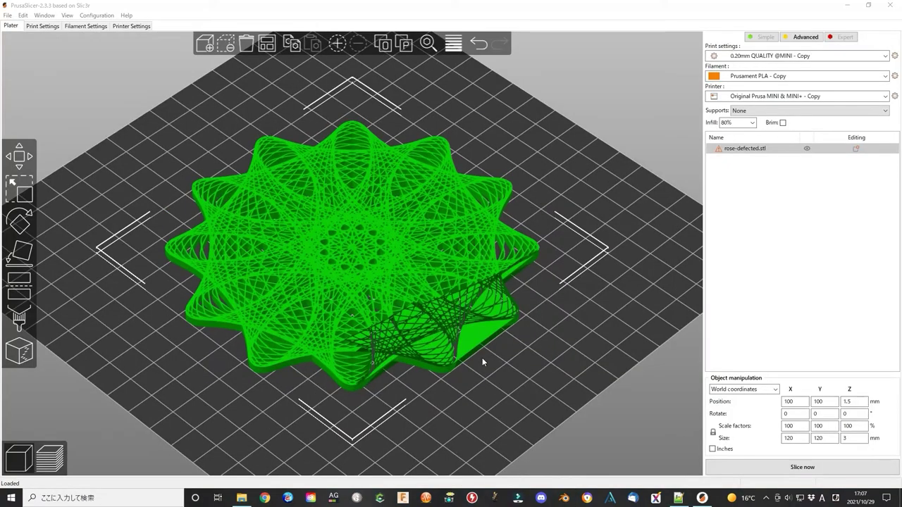
Switch to PrusaSlicer, start the Cut tool on rose-defected.stl, and open its Z cut height for editing
drag(510, 410, 520, 380)
click(19, 294)
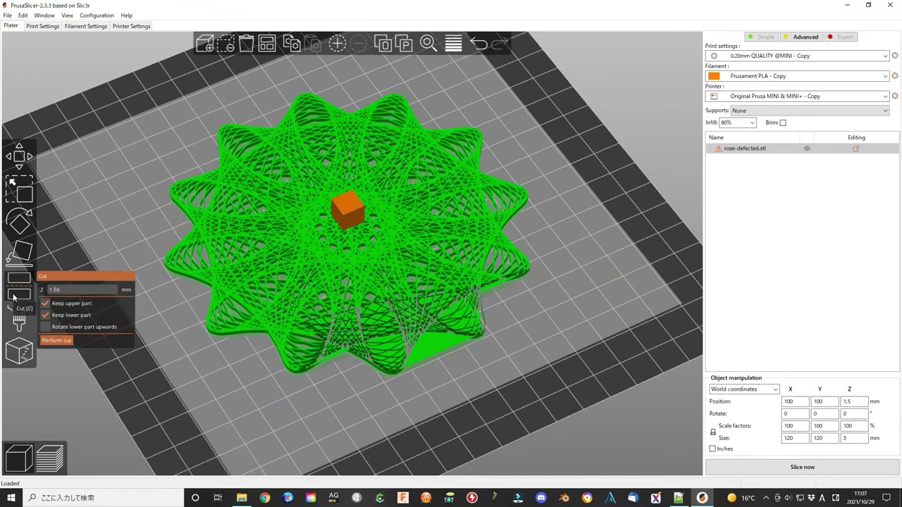
click(67, 290)
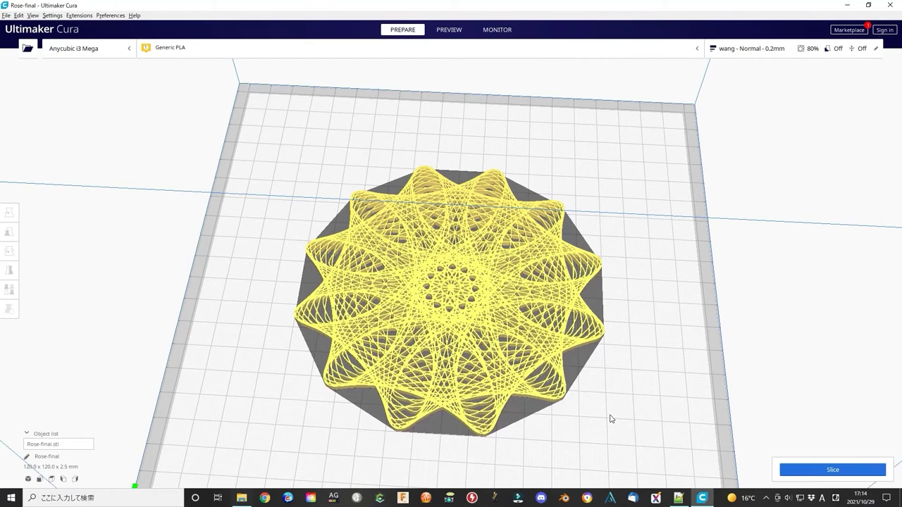
Switch to Ultimaker Cura and inspect the Rose-final model at an angle on the build plate
drag(611, 419, 633, 386)
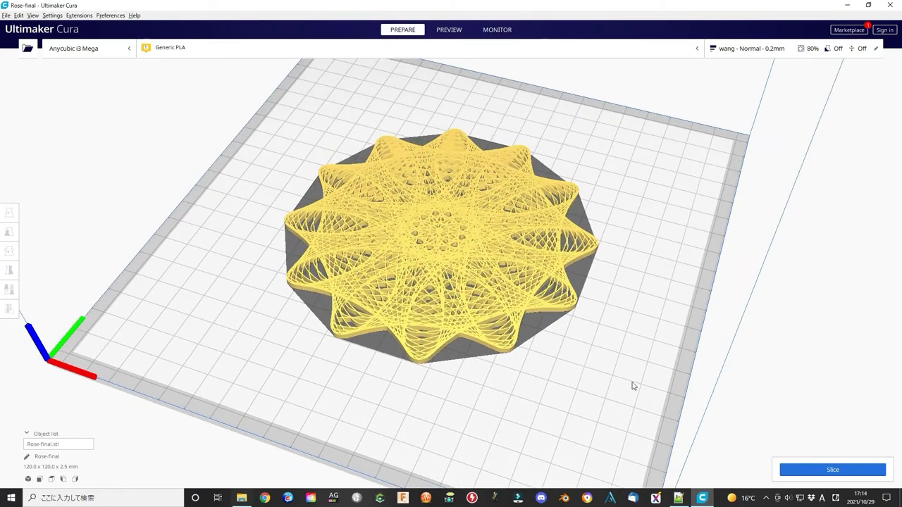